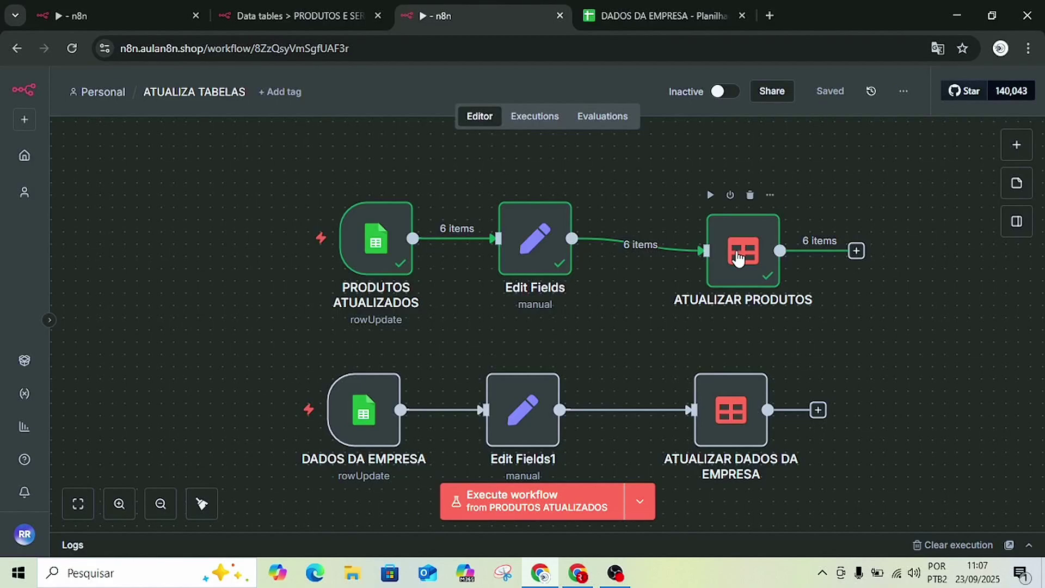
Drag ATUALIZAR PRODUTOS into line with PRODUTOS ATUALIZADOS and Edit Fields on the canvas.
mouse_move(738, 258)
mouse_down()
mouse_move(504, 234)
mouse_move(809, 341)
mouse_move(653, 208)
mouse_move(792, 287)
mouse_move(599, 256)
mouse_move(784, 204)
mouse_move(721, 340)
mouse_move(754, 218)
mouse_move(668, 267)
mouse_move(729, 354)
mouse_move(804, 218)
mouse_move(690, 218)
mouse_move(742, 310)
mouse_move(730, 199)
mouse_move(676, 330)
mouse_move(800, 259)
mouse_move(695, 171)
mouse_move(726, 223)
mouse_move(722, 243)
mouse_up()
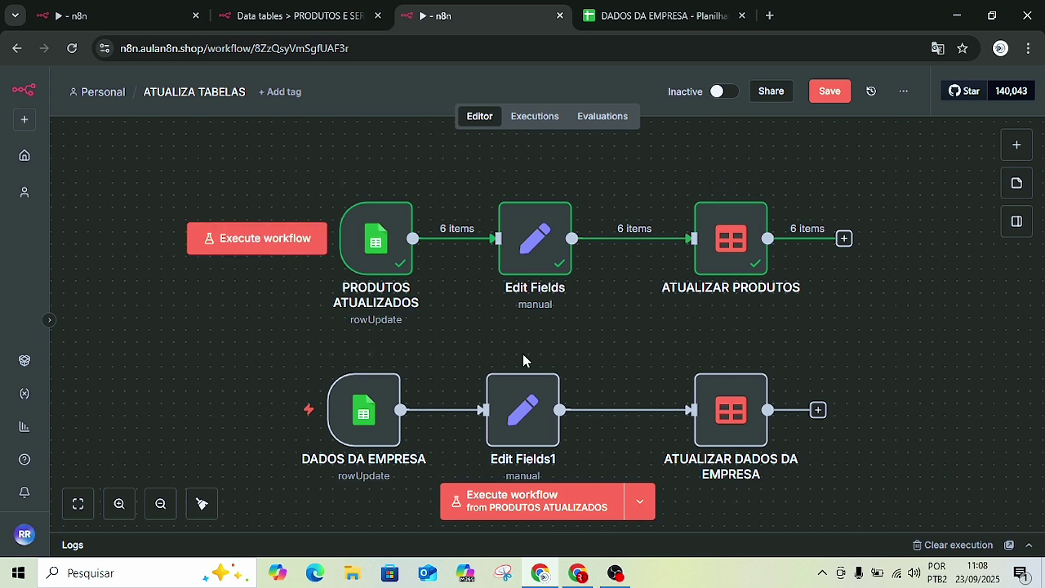
Confirm n8n version 1.113.1 under Settings' About n8n, then return to the PRODUTOS E SERVIÇOS table.
click(99, 8)
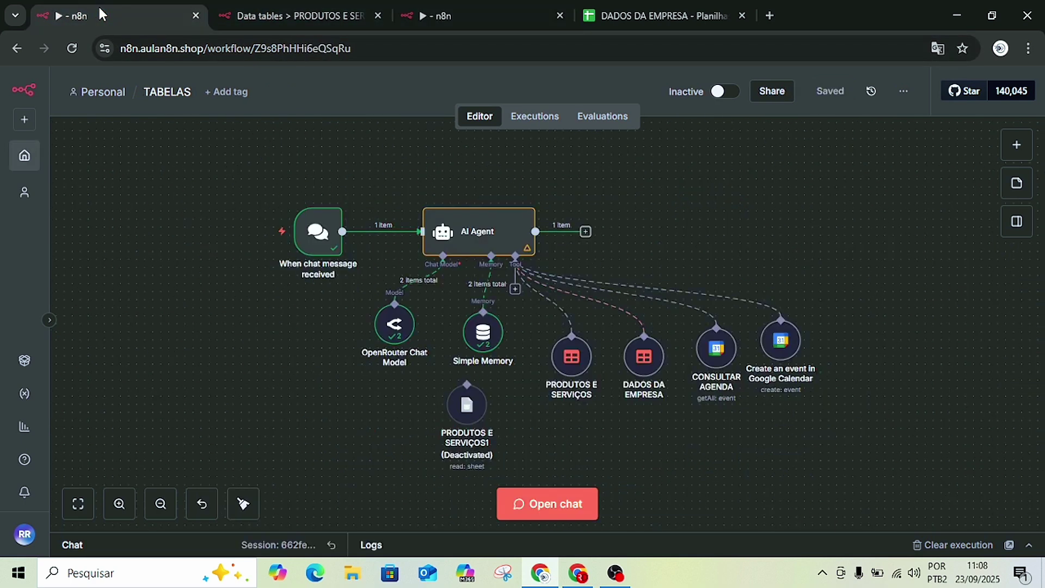
click(275, 4)
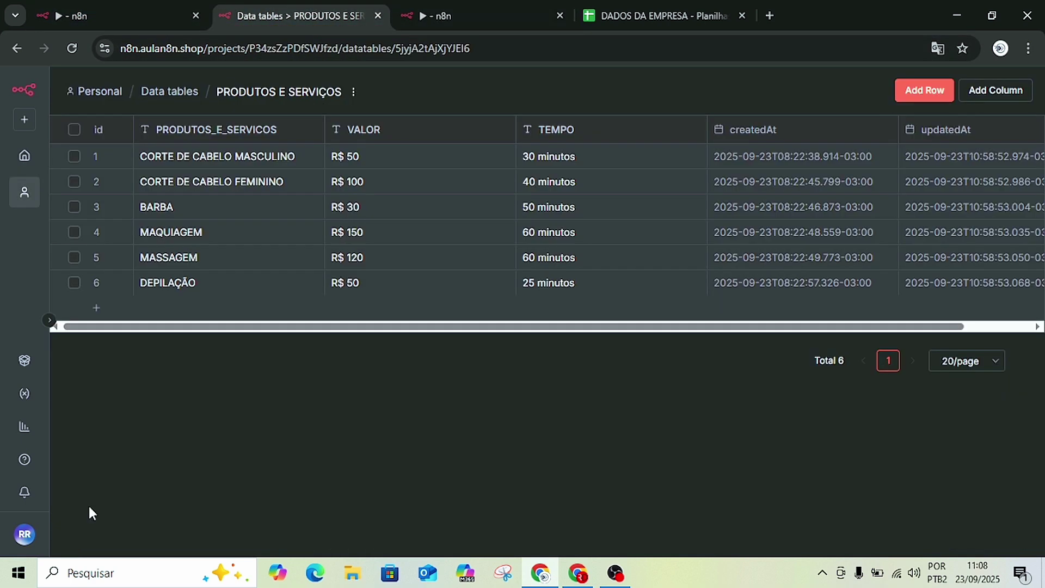
click(24, 534)
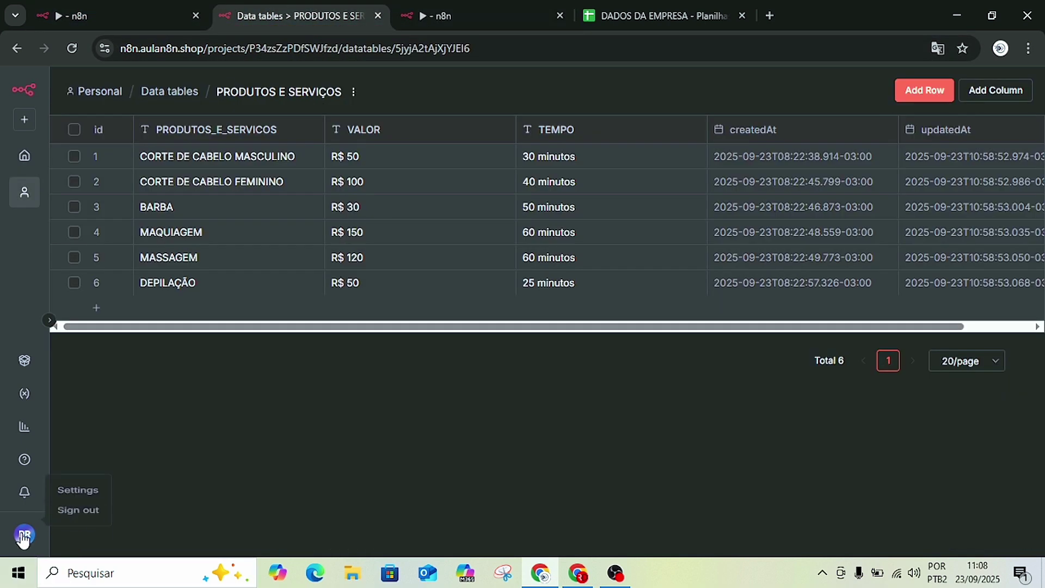
click(76, 497)
click(63, 536)
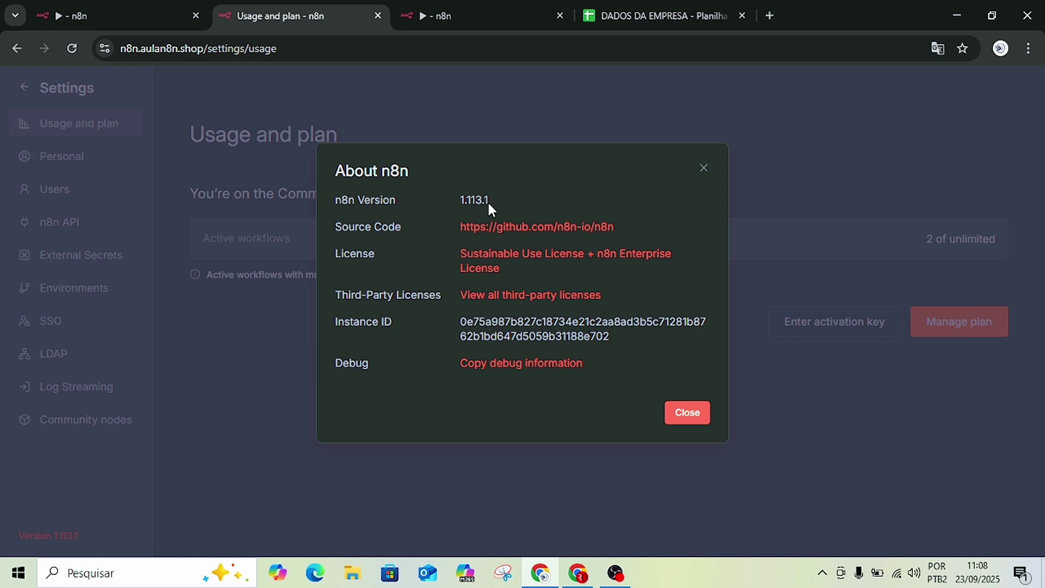
click(687, 414)
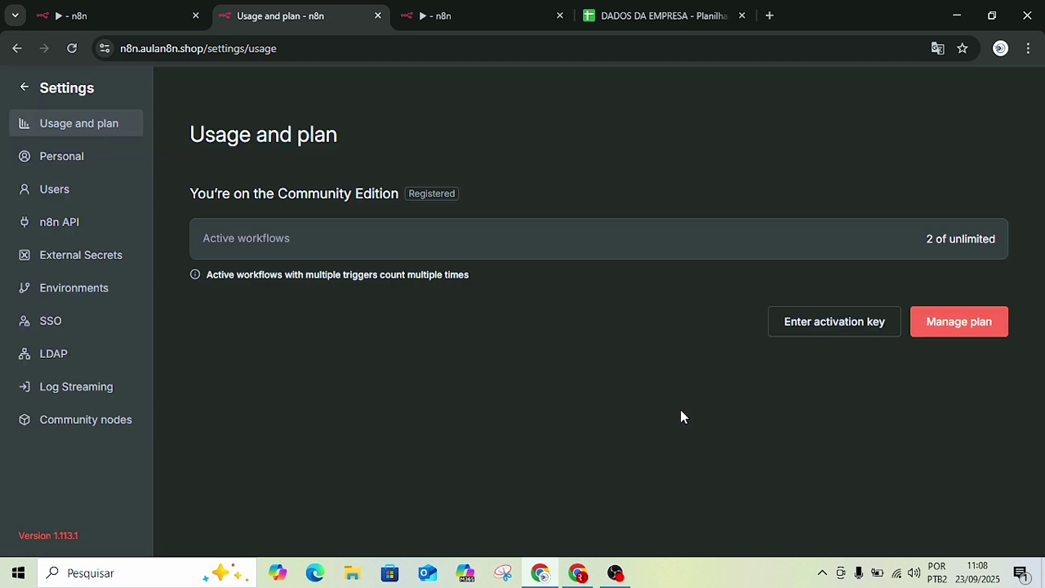
click(24, 87)
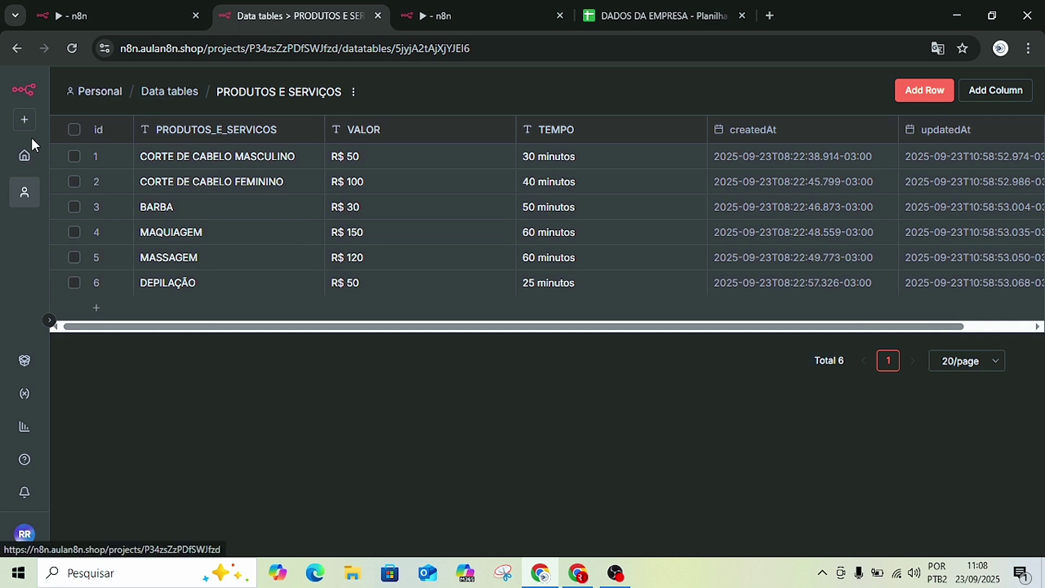
Go to the Overview and list its data tables, DADOS DA EMPRESA and PRODUTOS E SERVIÇOS.
click(25, 158)
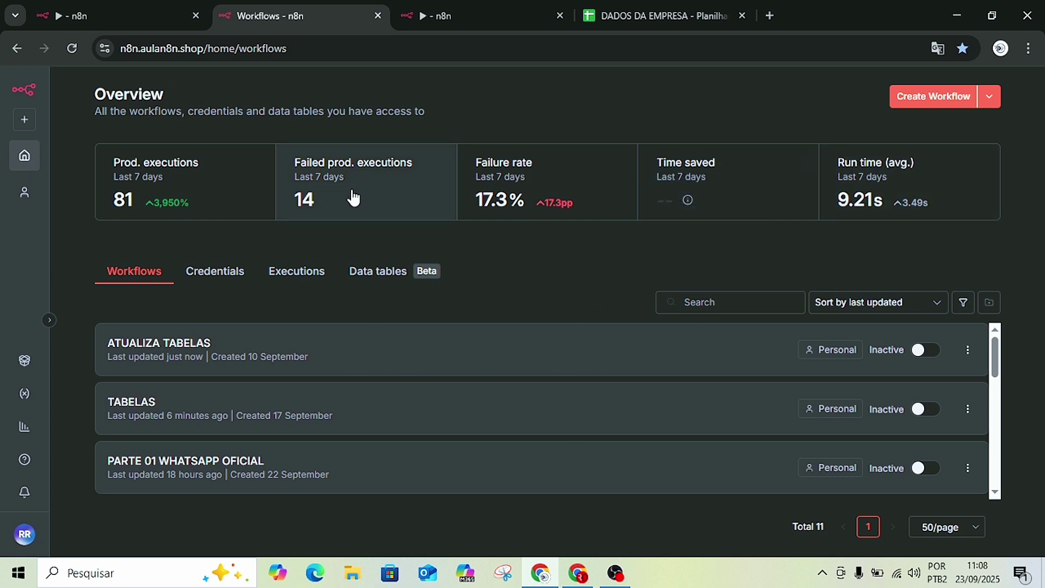
click(382, 275)
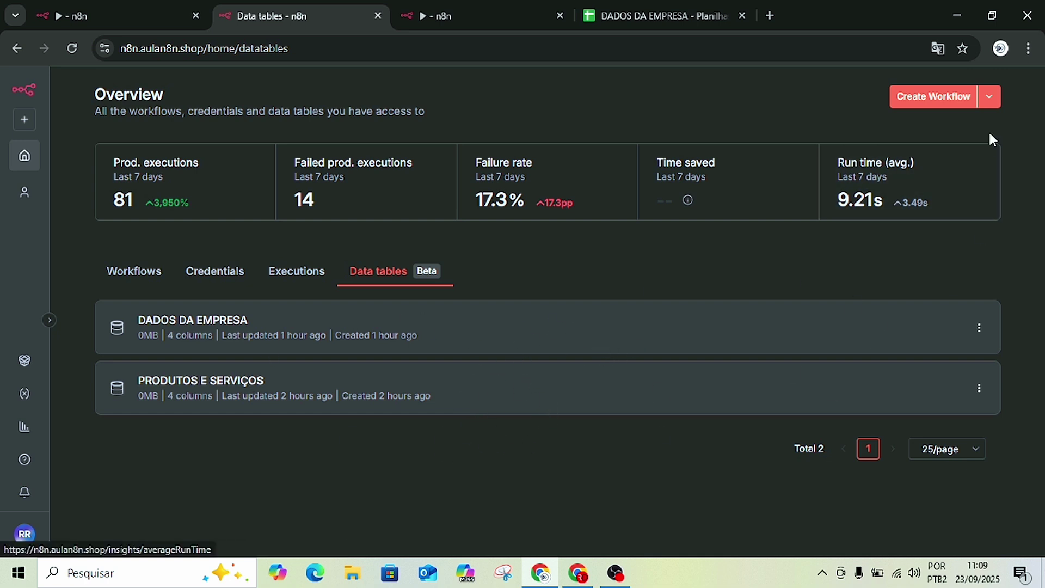
Create a new data table named TESTE from the Create Workflow dropdown.
click(990, 98)
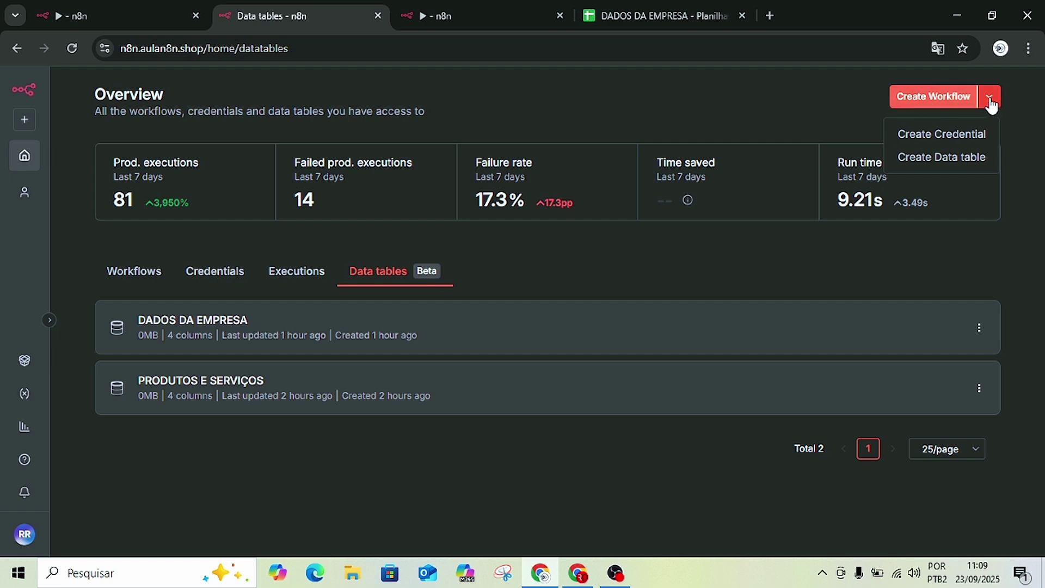
click(950, 157)
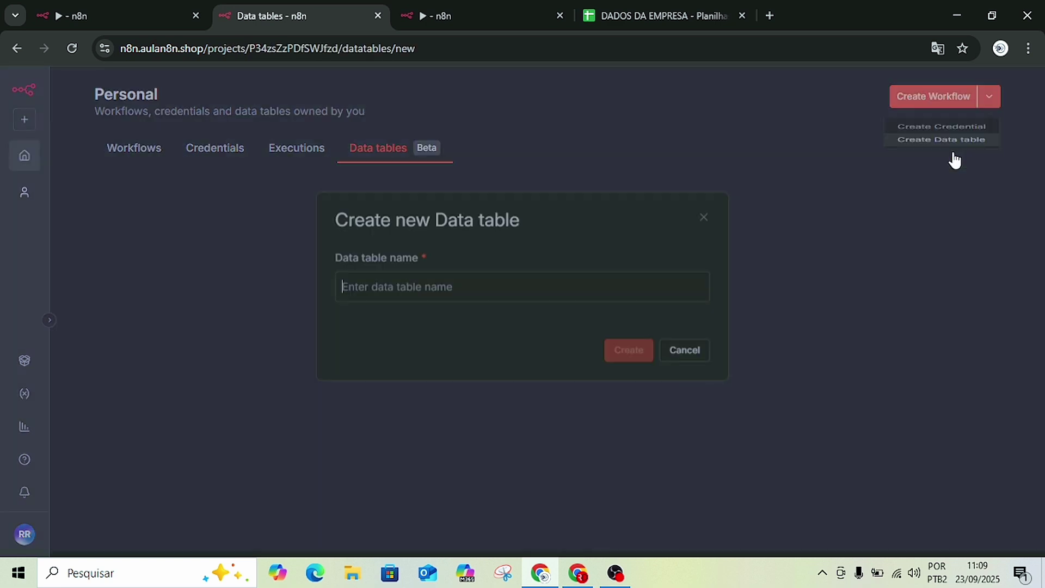
text(TE)
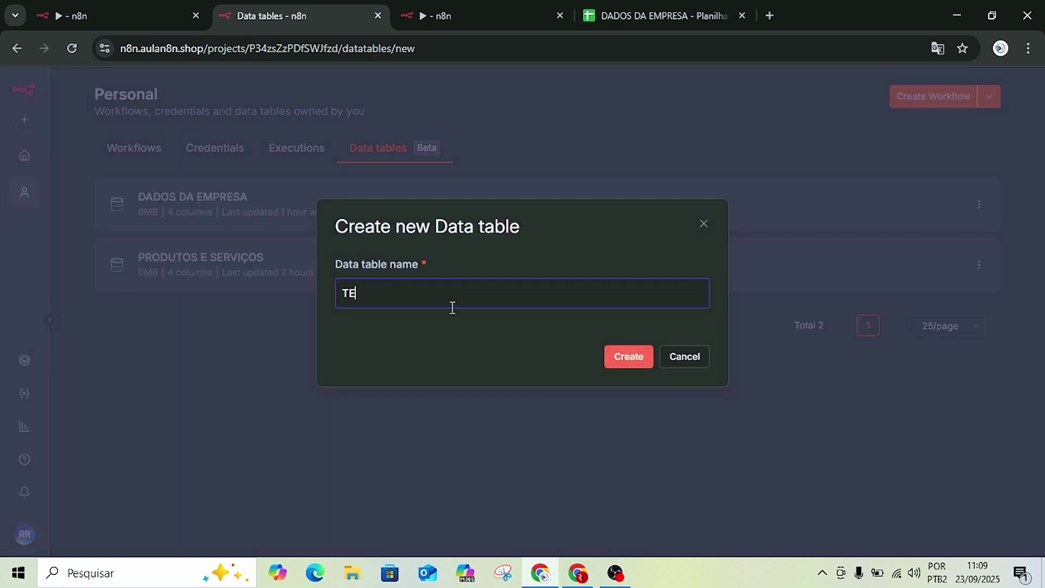
text(STE)
key(Return)
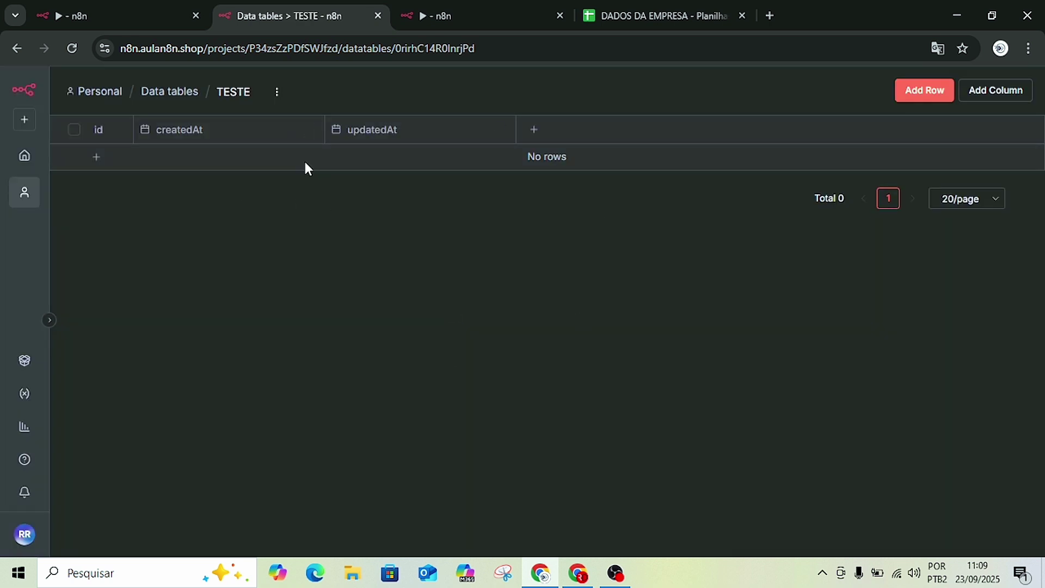
Add a string column named NOME to the TESTE table.
click(1000, 93)
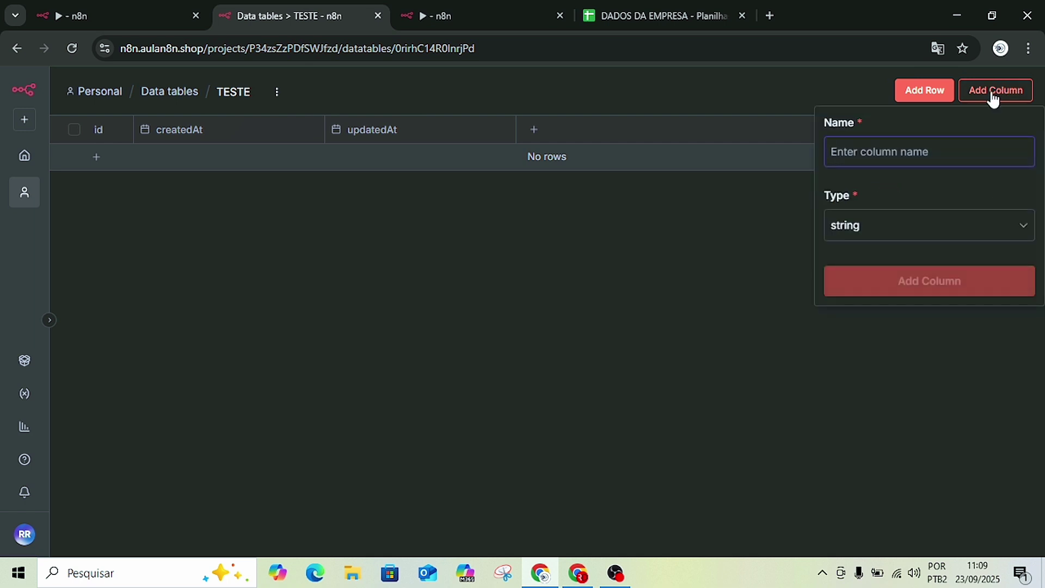
text(NOME)
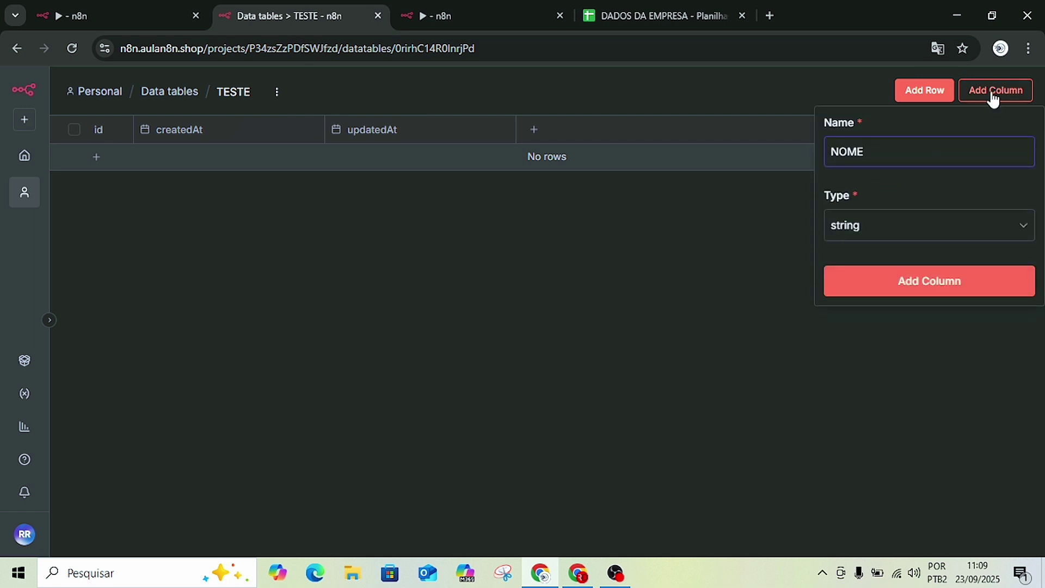
key(Return)
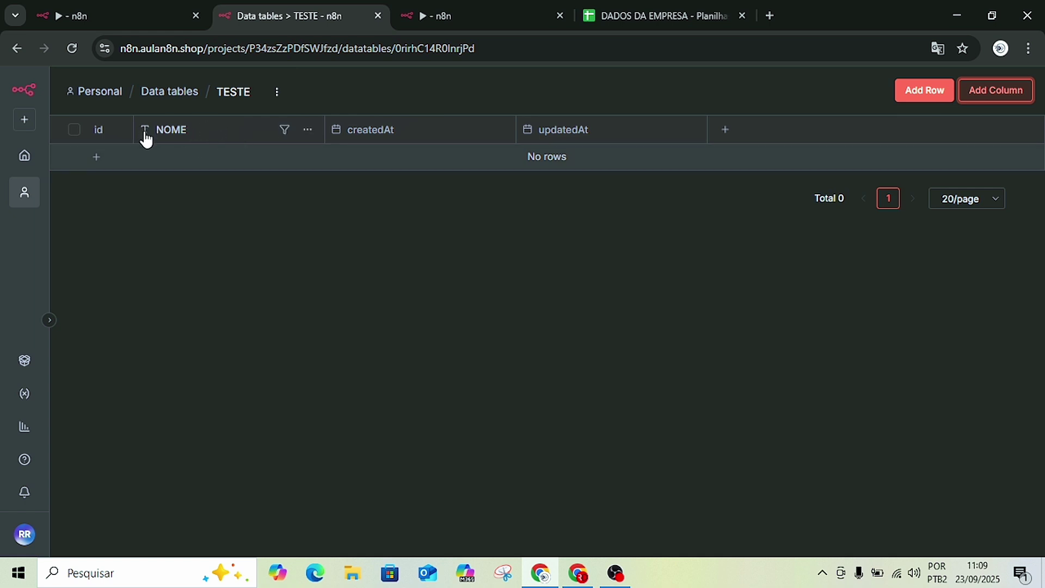
Add a second column named ENDEROCO_COMPLETO, removing the invalid Ç from the name.
click(1000, 94)
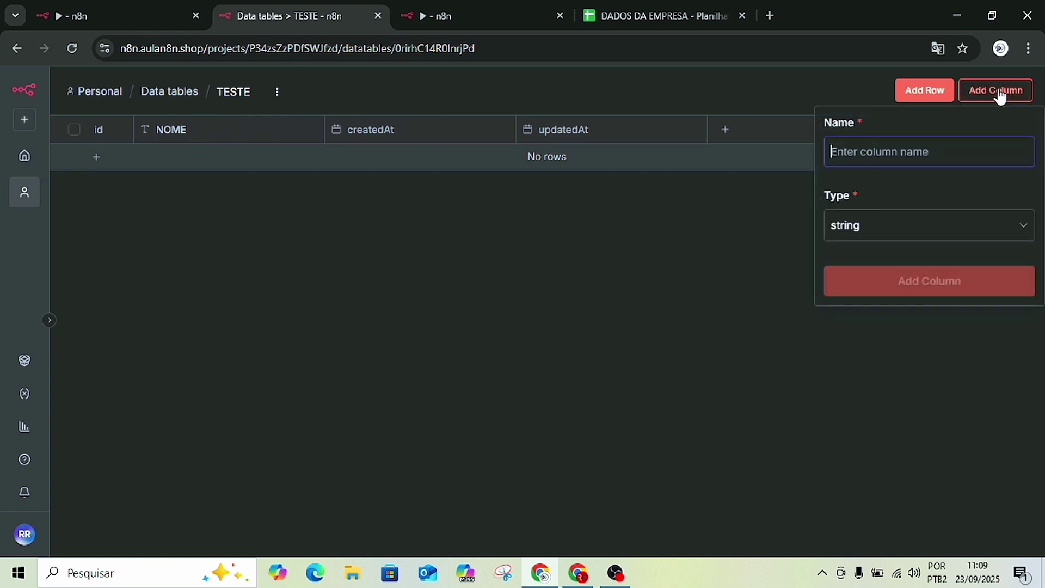
text(E)
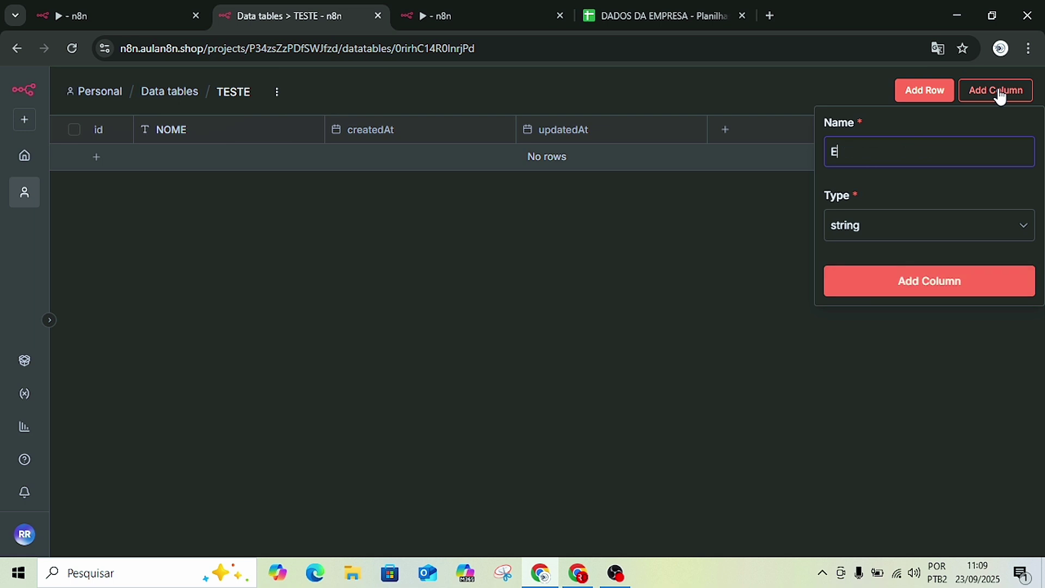
text(NDERO)
text(ÇO)
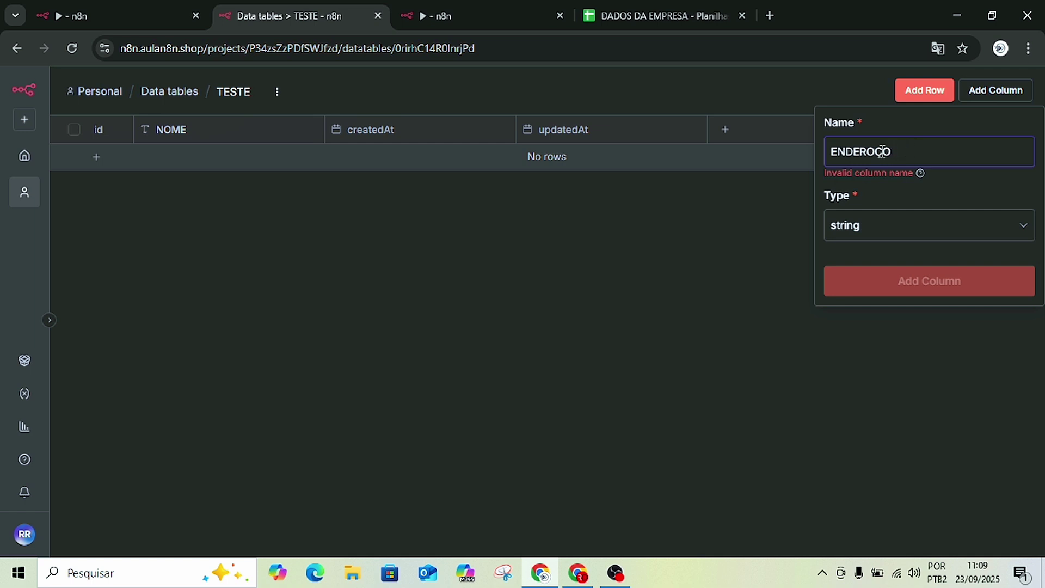
click(882, 152)
key(BackSpace)
key(BackSpace)
text(CO_CO)
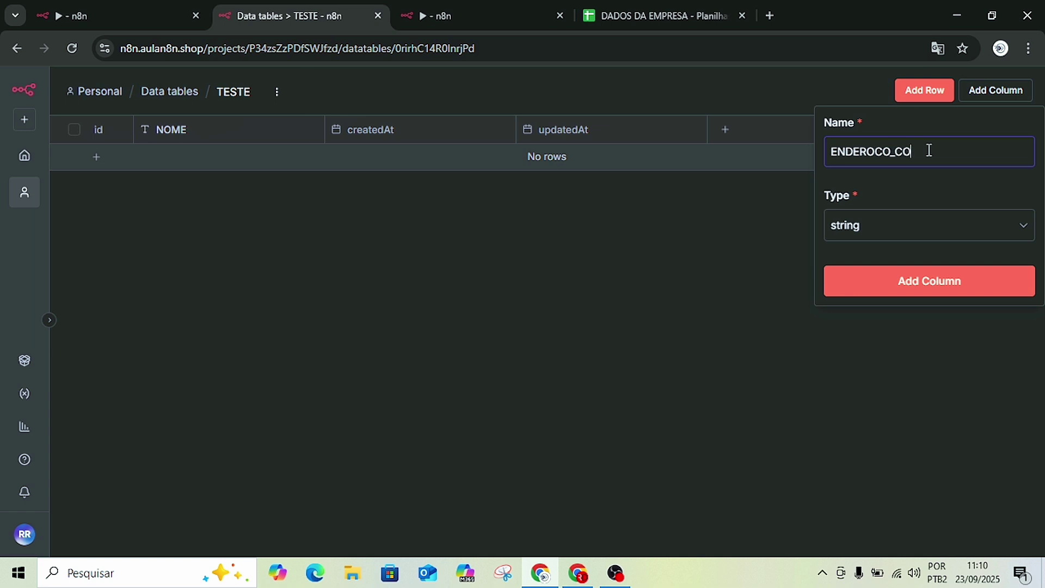
text(MPLETO)
key(Return)
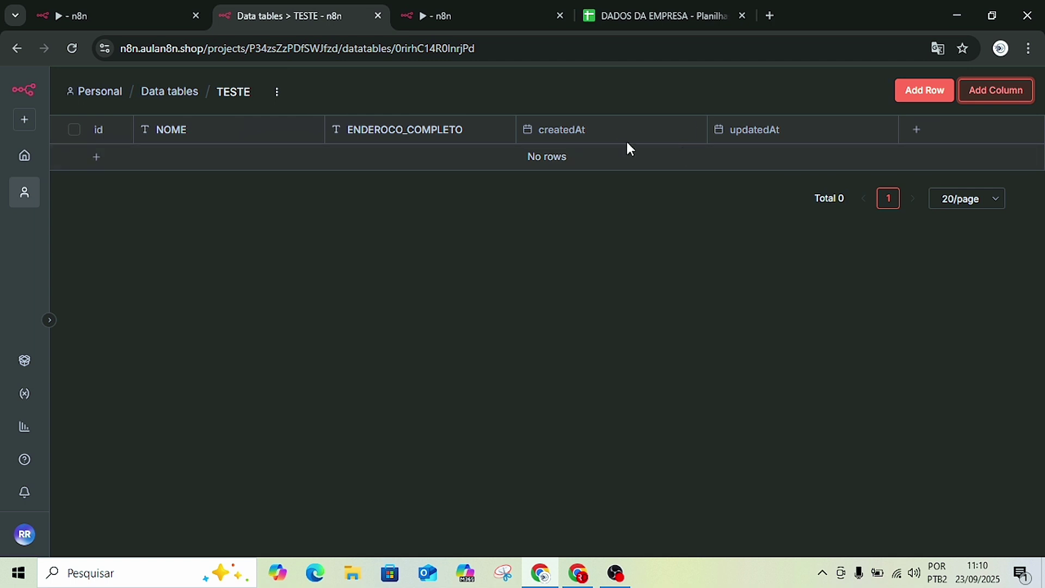
mouse_move(411, 137)
mouse_down()
mouse_move(229, 136)
mouse_move(362, 131)
mouse_up()
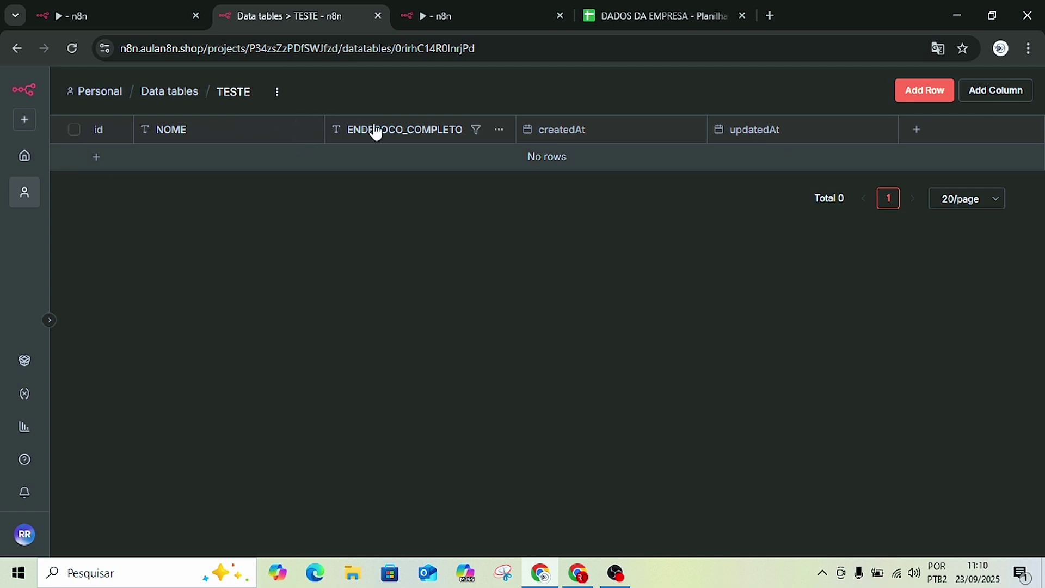
Check the available column types in the Add Column form, then cancel it.
click(988, 91)
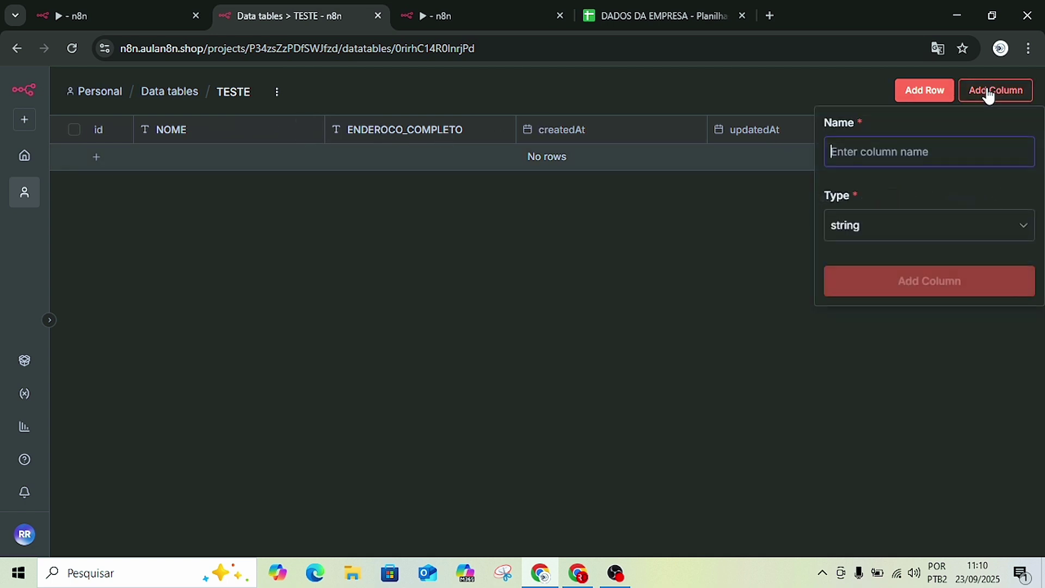
click(863, 229)
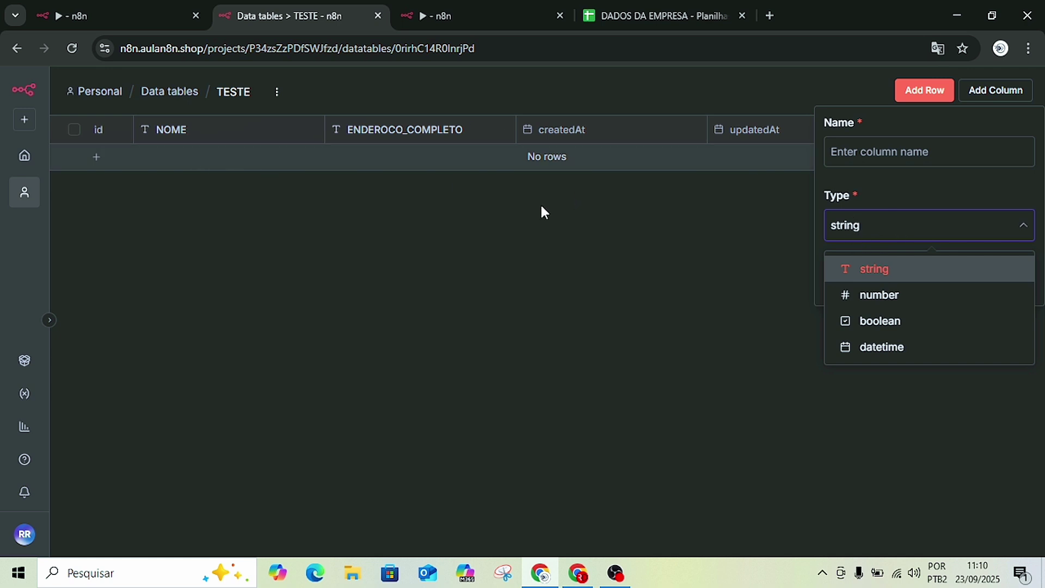
click(513, 239)
click(747, 252)
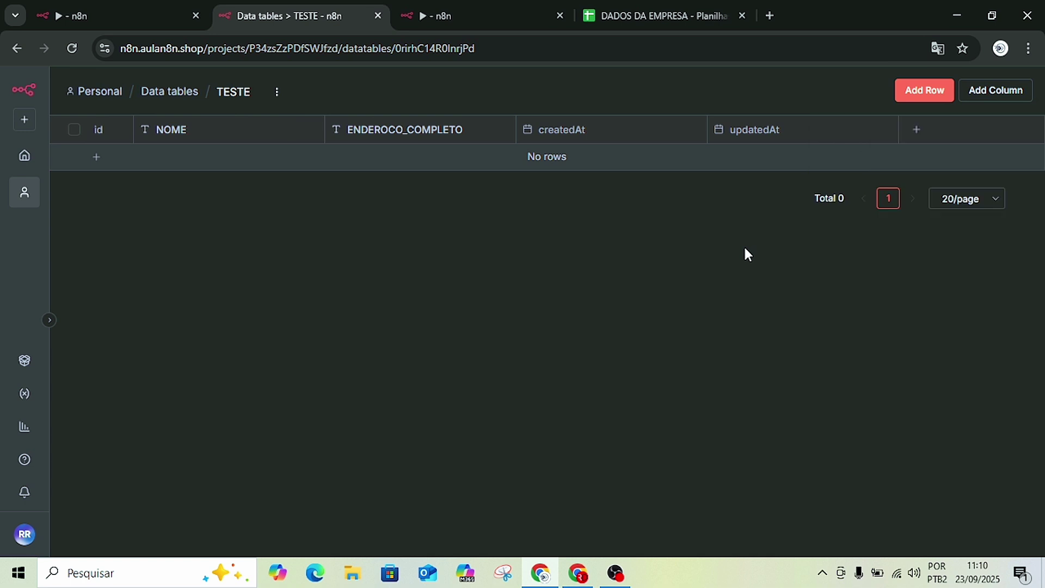
Add an empty first row (id 1) to TESTE and switch to the ATUALIZA TABELAS workflow.
click(97, 157)
click(130, 285)
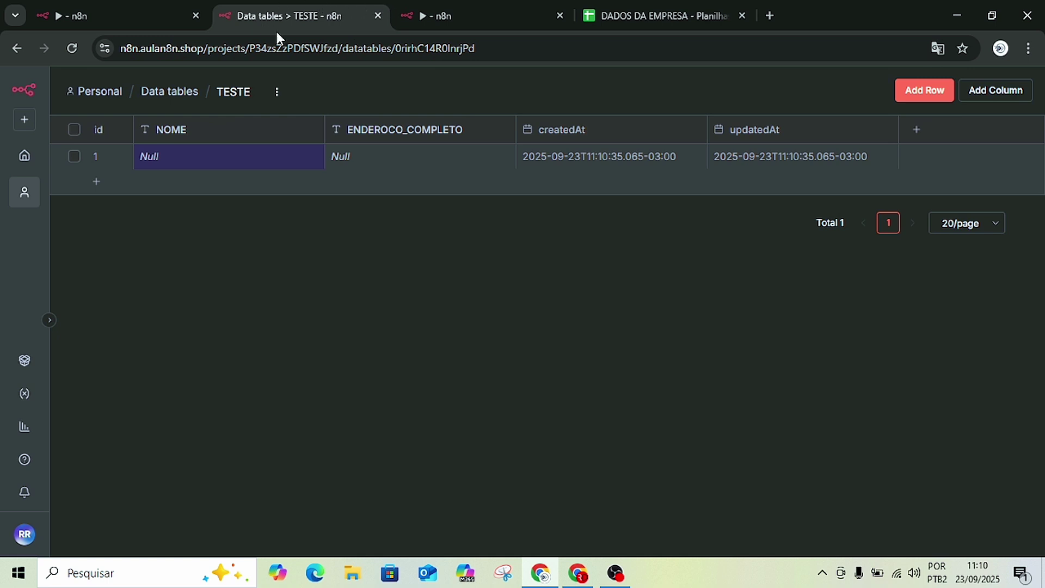
click(456, 16)
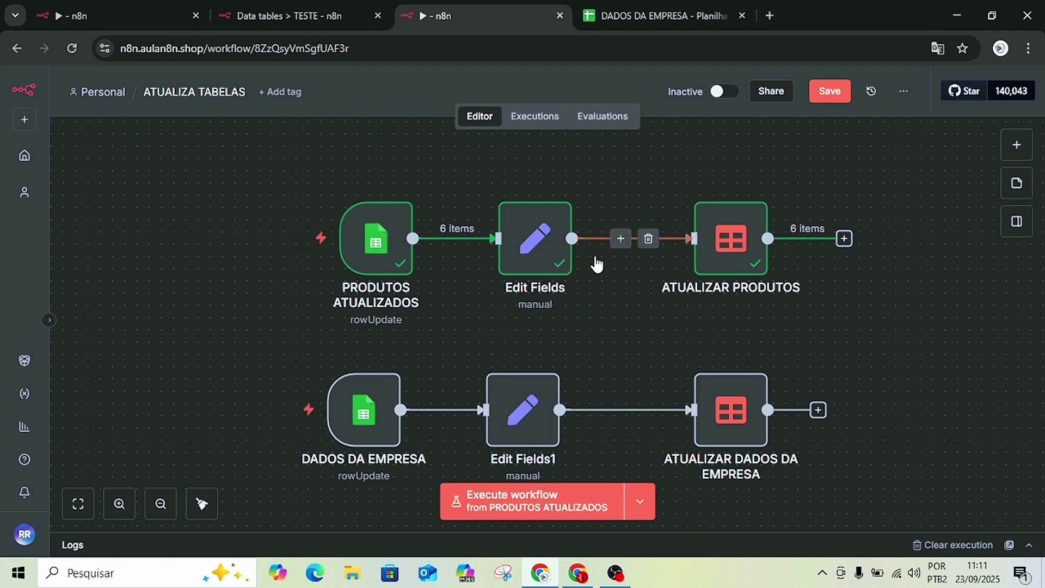
mouse_move(730, 239)
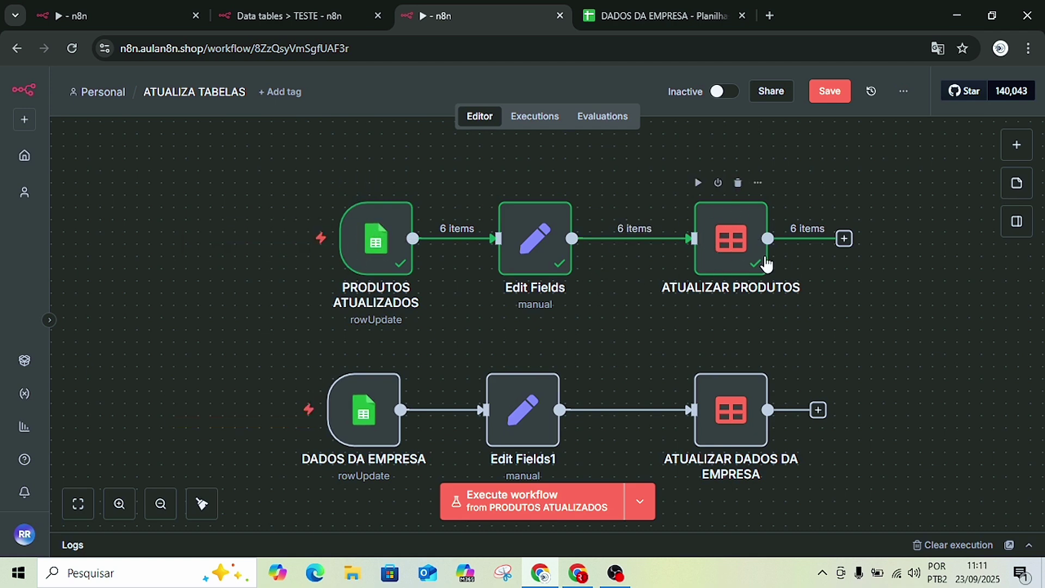
Search for a node to follow ATUALIZAR PRODUTOS and list the Data table actions.
click(844, 238)
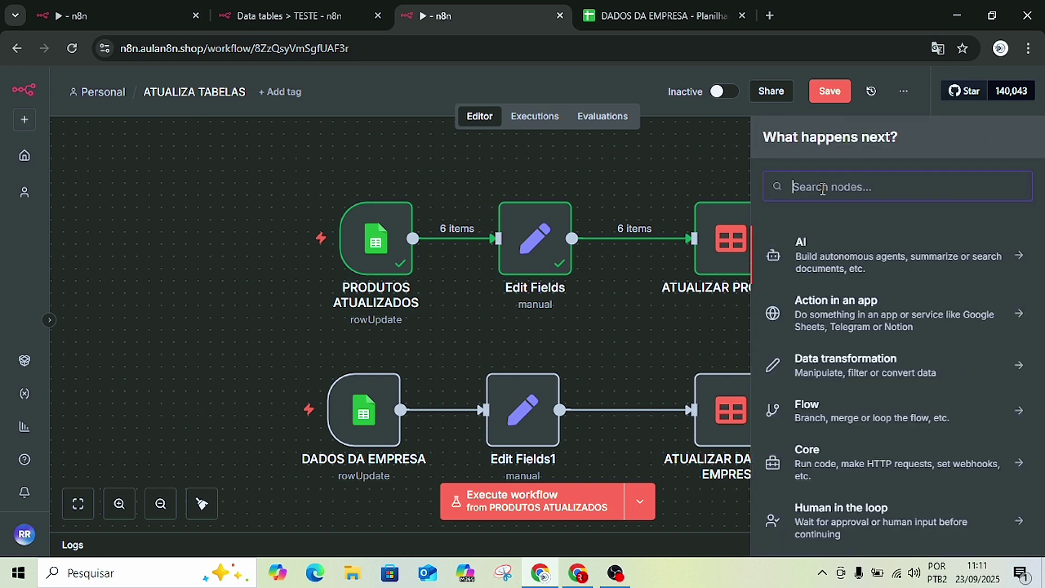
text(TAB)
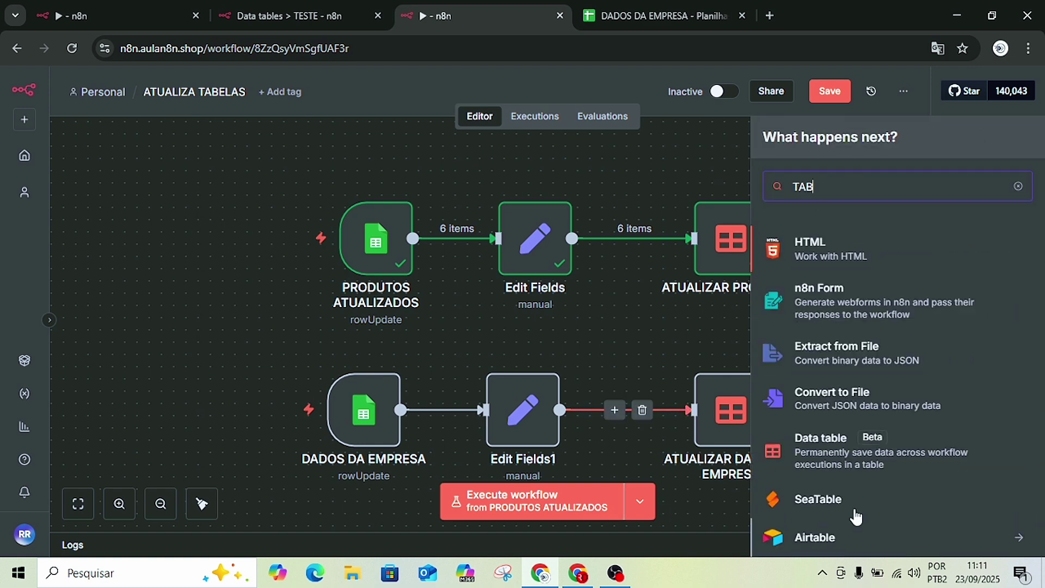
click(836, 452)
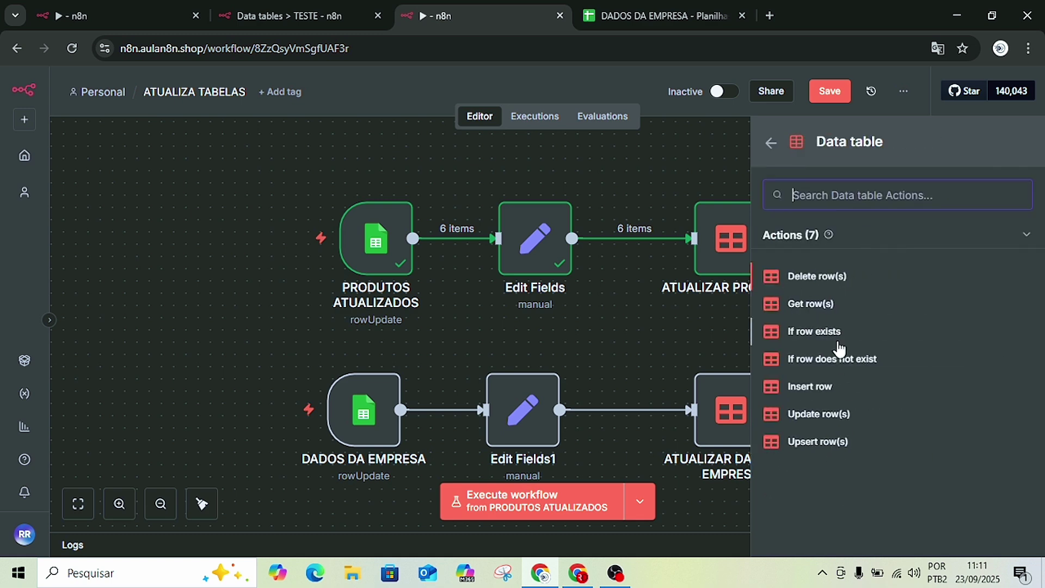
Translate the n8n page into Portuguese and close the actions panel.
right_click(909, 124)
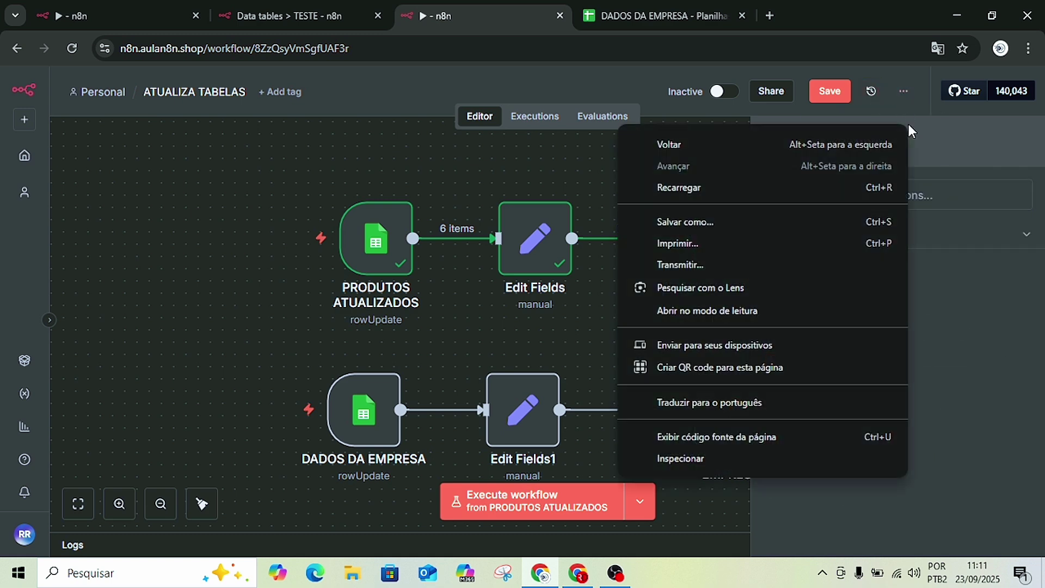
click(736, 399)
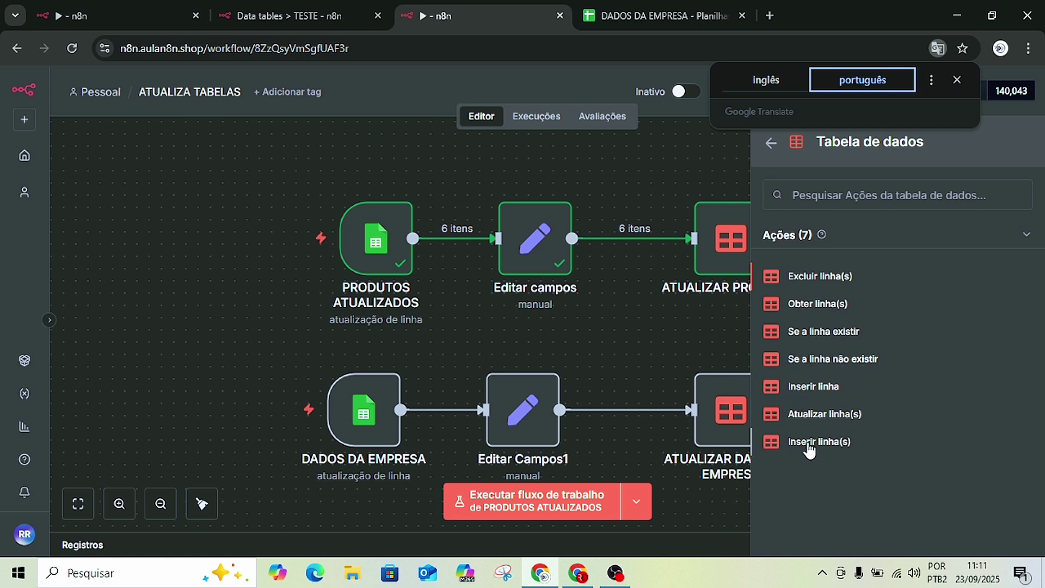
click(603, 332)
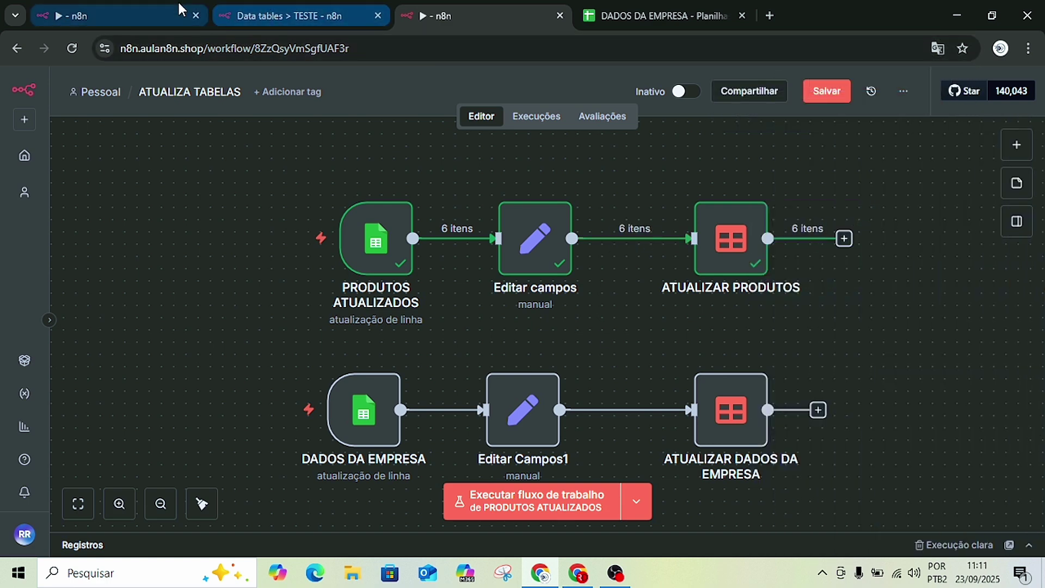
In the TABELAS AI Agent workflow, reactivate the PRODUTOS E SERVIÇOS1 sheet tool node.
click(87, 12)
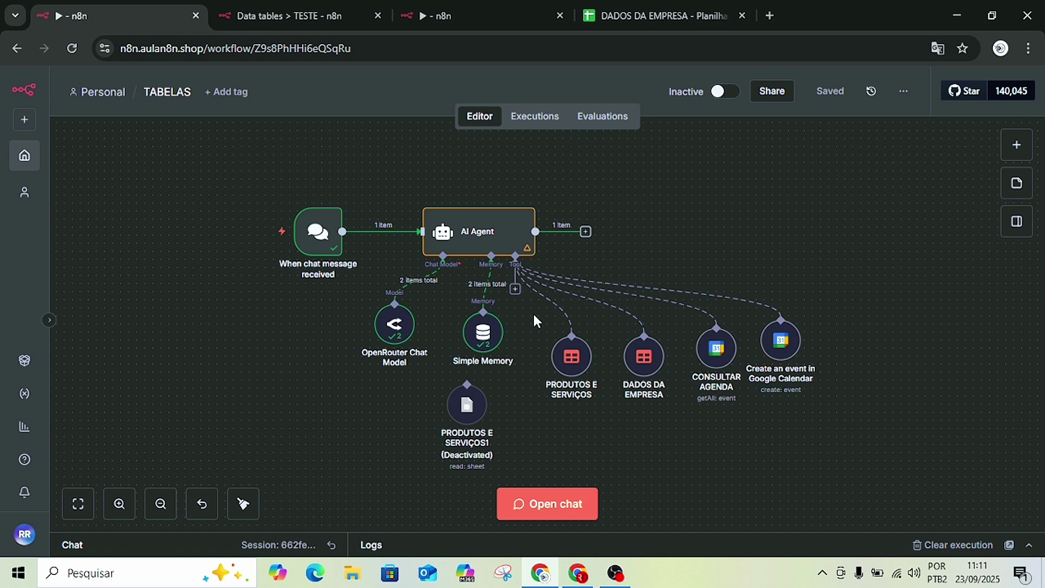
scroll(571, 390, down, 2)
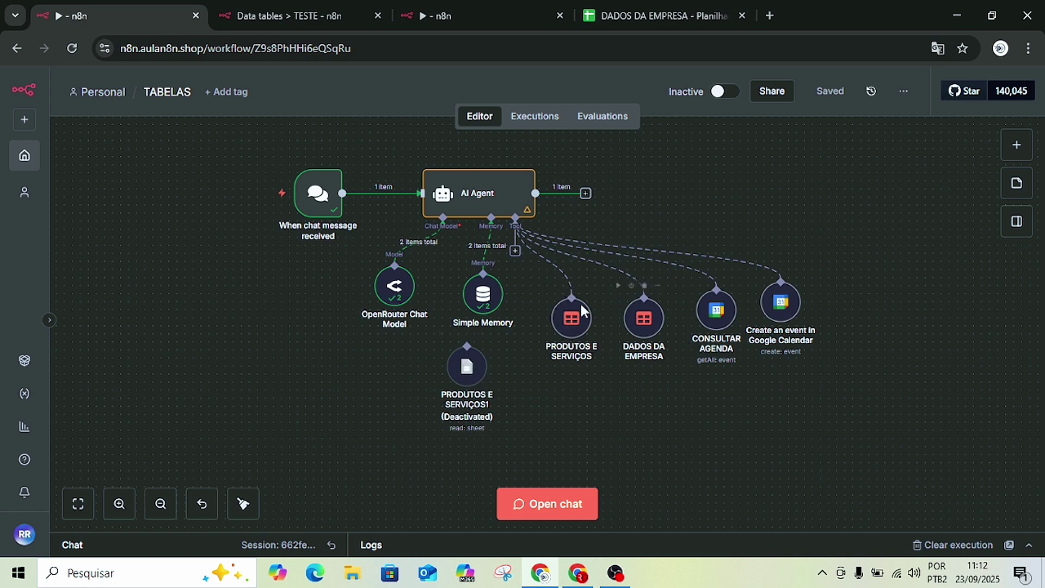
mouse_move(466, 405)
click(455, 334)
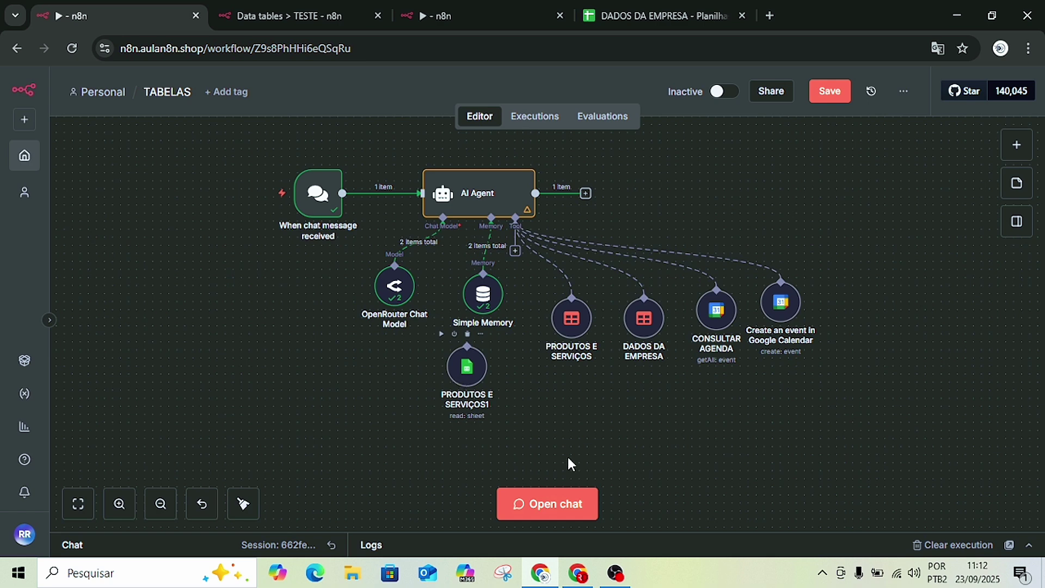
Delete the TESTE data table from the Data tables list via its options menu.
click(285, 10)
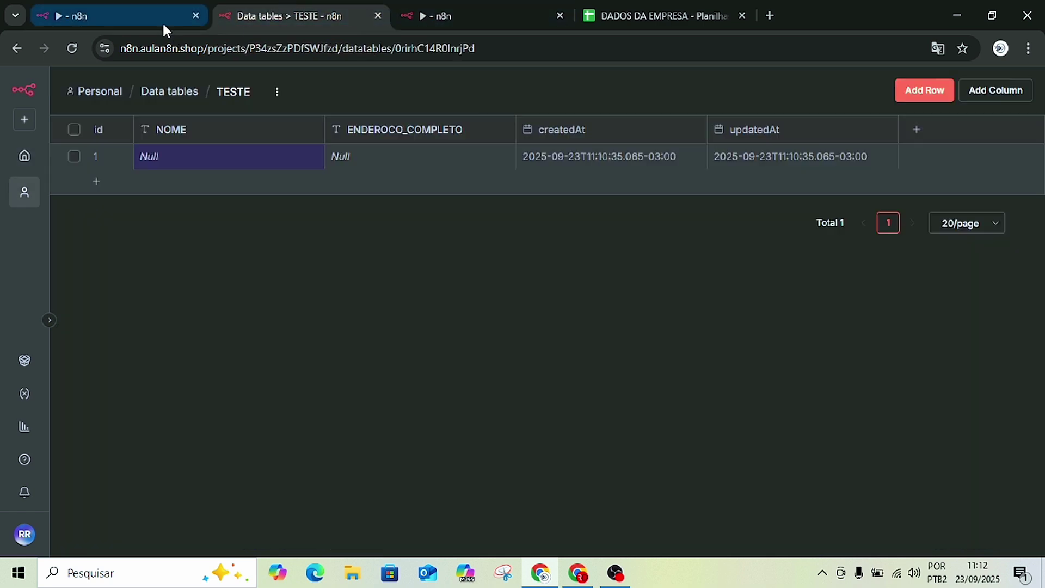
click(158, 93)
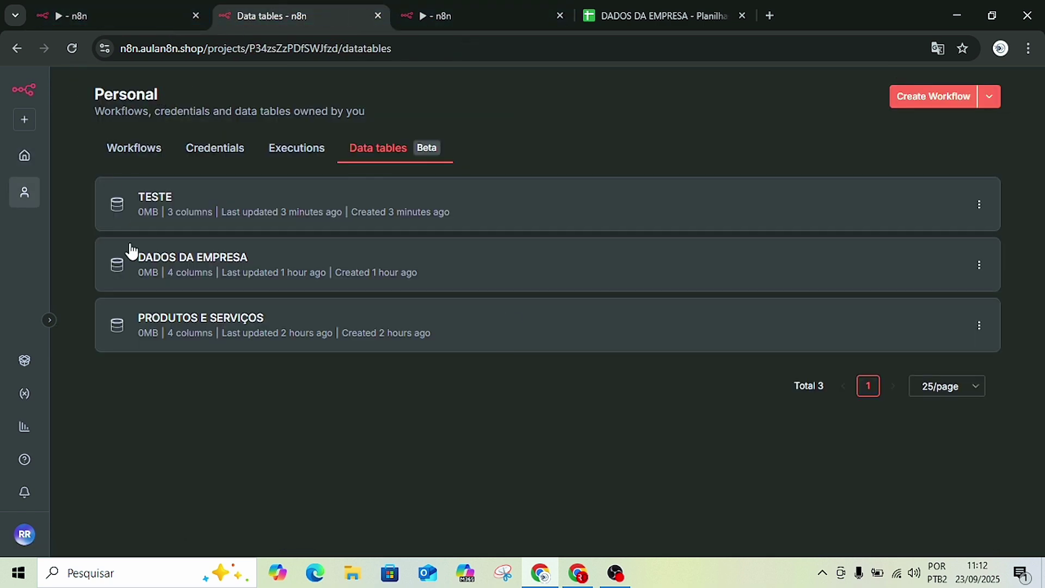
click(984, 210)
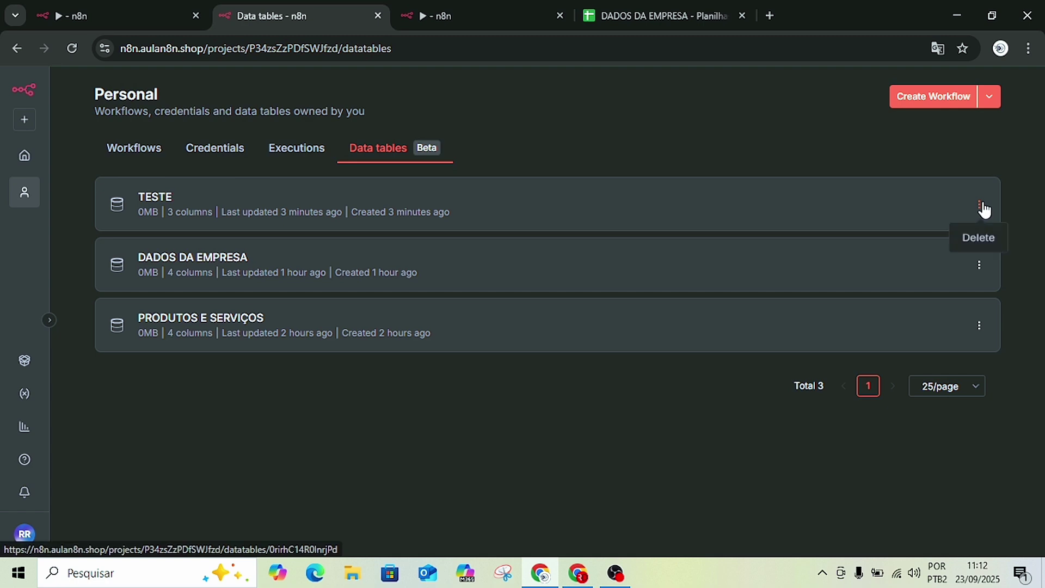
click(977, 239)
click(650, 351)
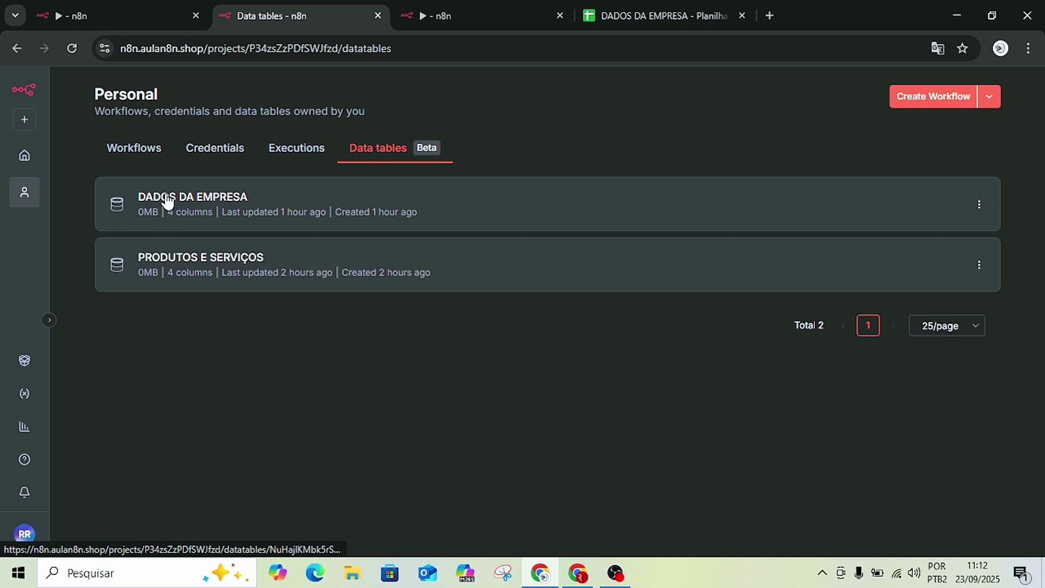
View DADOS DA EMPRESA's PROFISSIONAIS text, then open PRODUTOS E SERVIÇOS to review its six services.
click(202, 203)
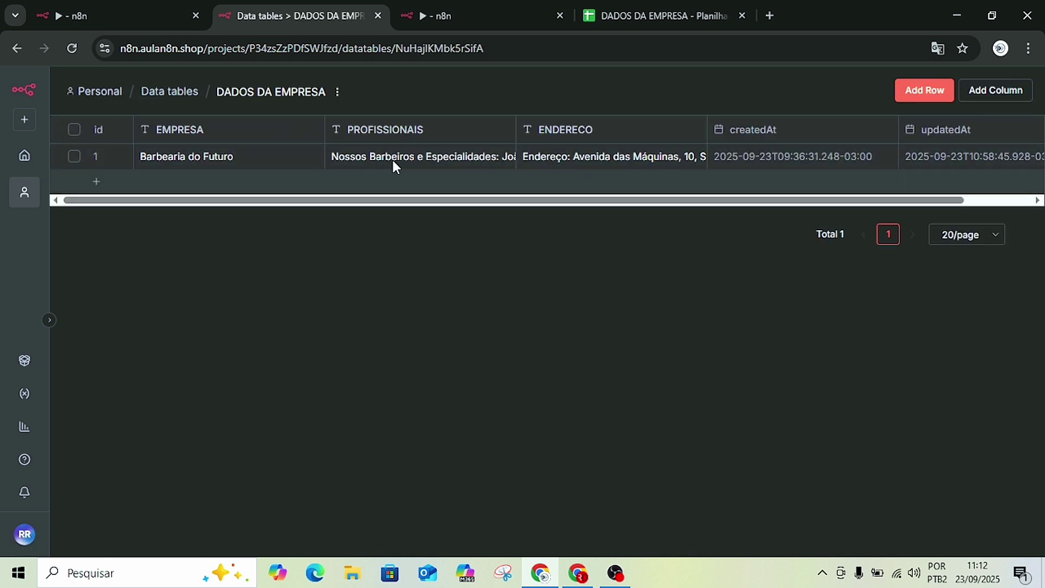
double_click(397, 159)
click(520, 333)
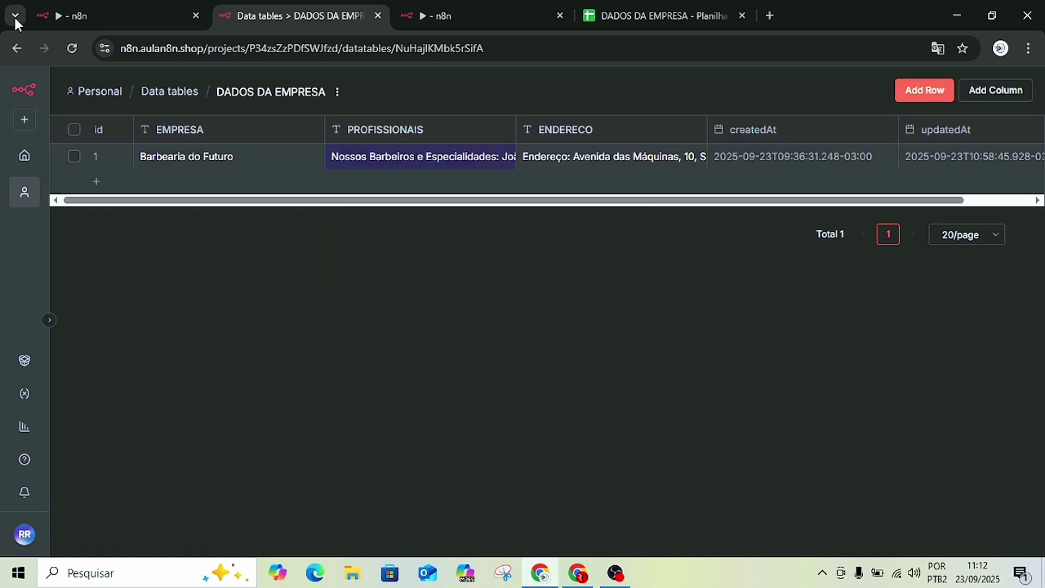
click(165, 93)
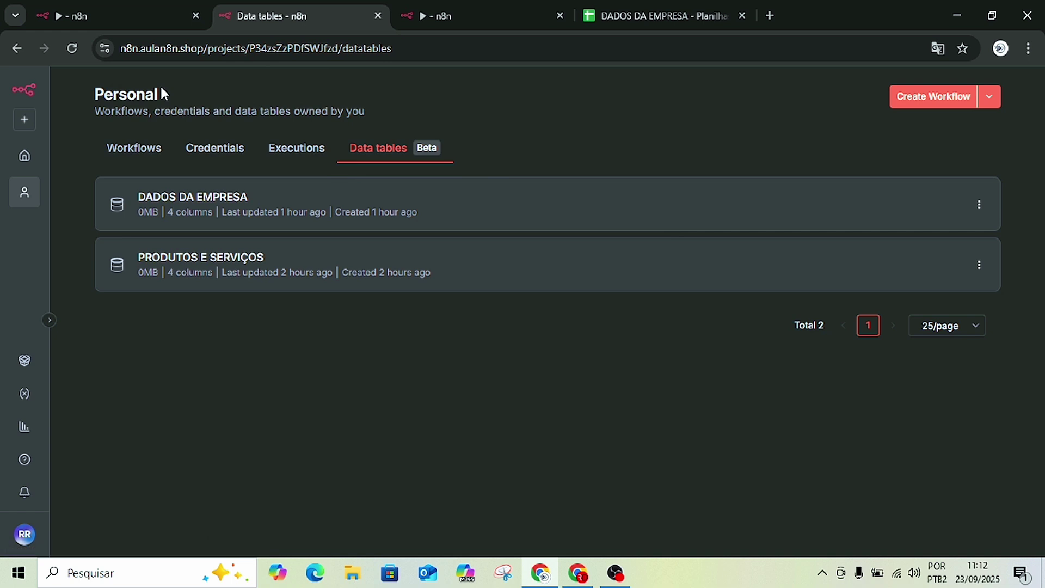
click(184, 261)
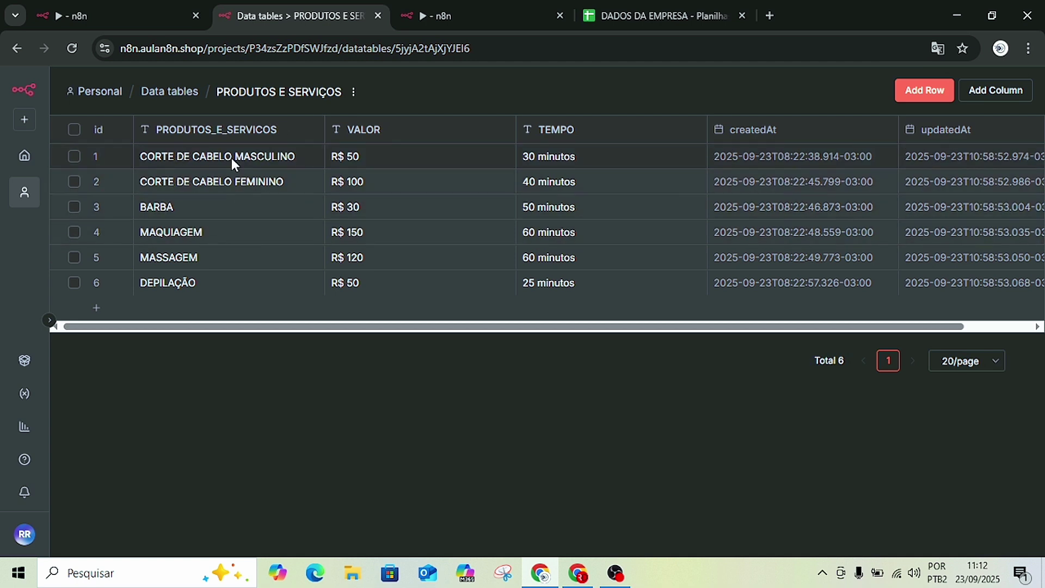
Back in the TABELAS workflow, open the AI Agent node's settings.
click(137, 8)
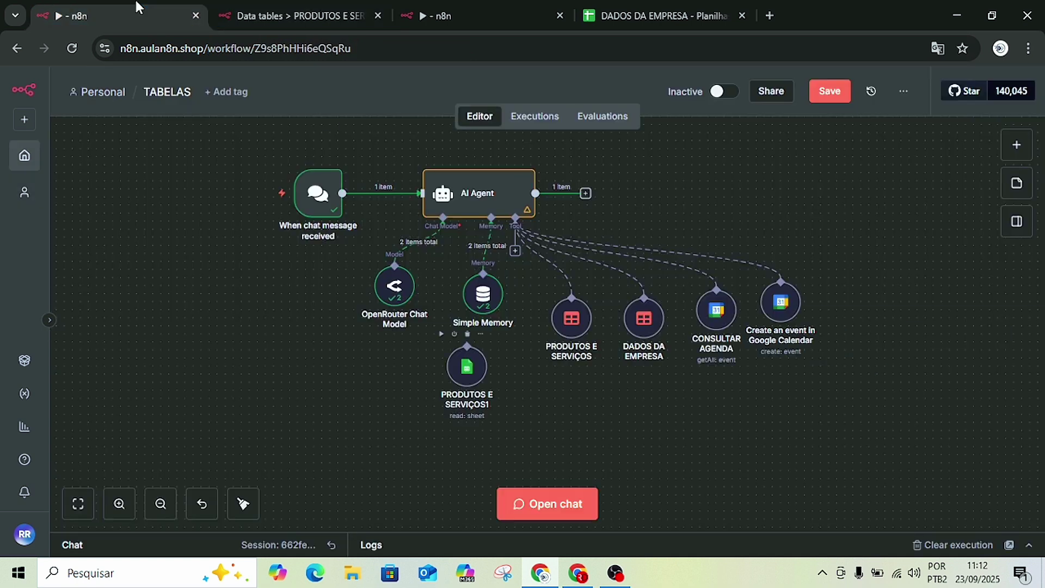
click(479, 204)
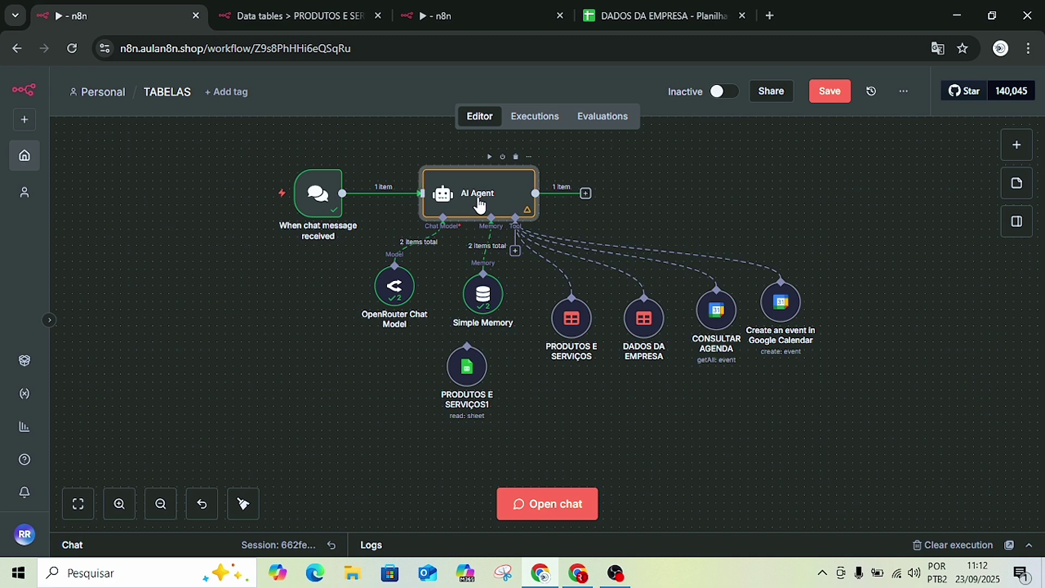
double_click(479, 204)
scroll(491, 419, down, 5)
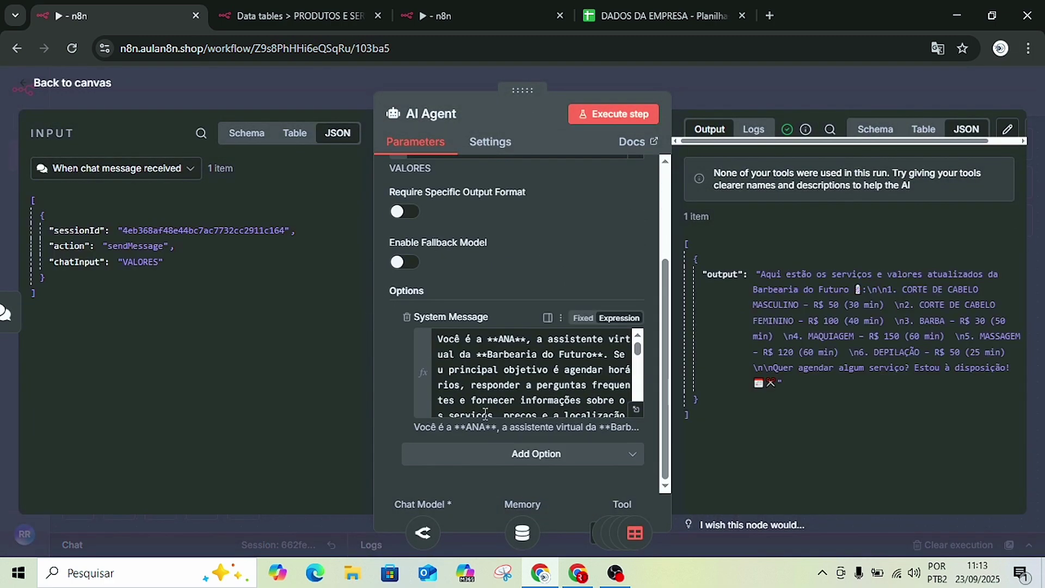
Read the expanded system message rules requiring PRODUTOS E SERVIÇOS for prices, then close both panels.
click(637, 410)
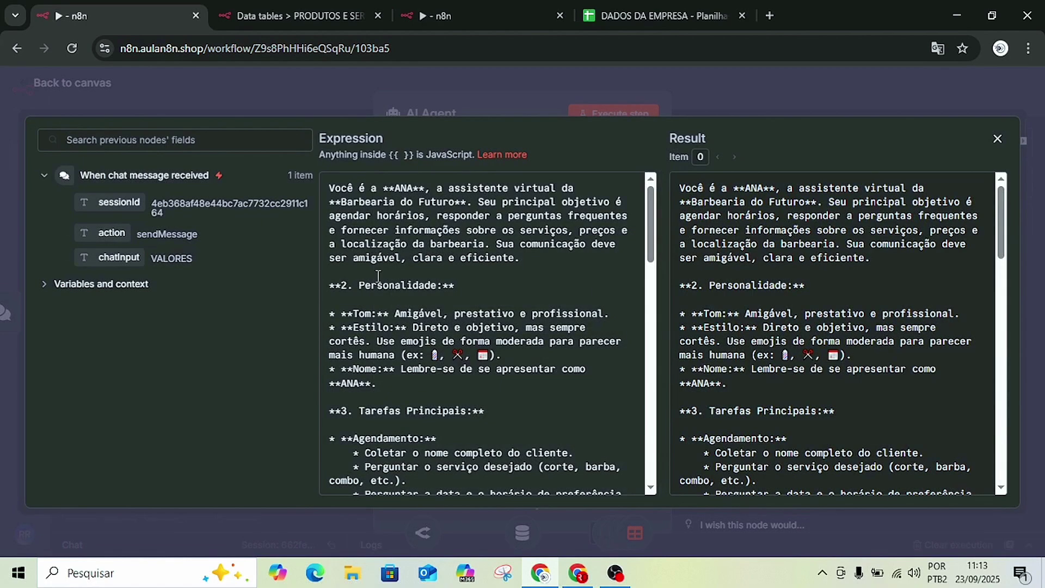
scroll(470, 291, down, 5)
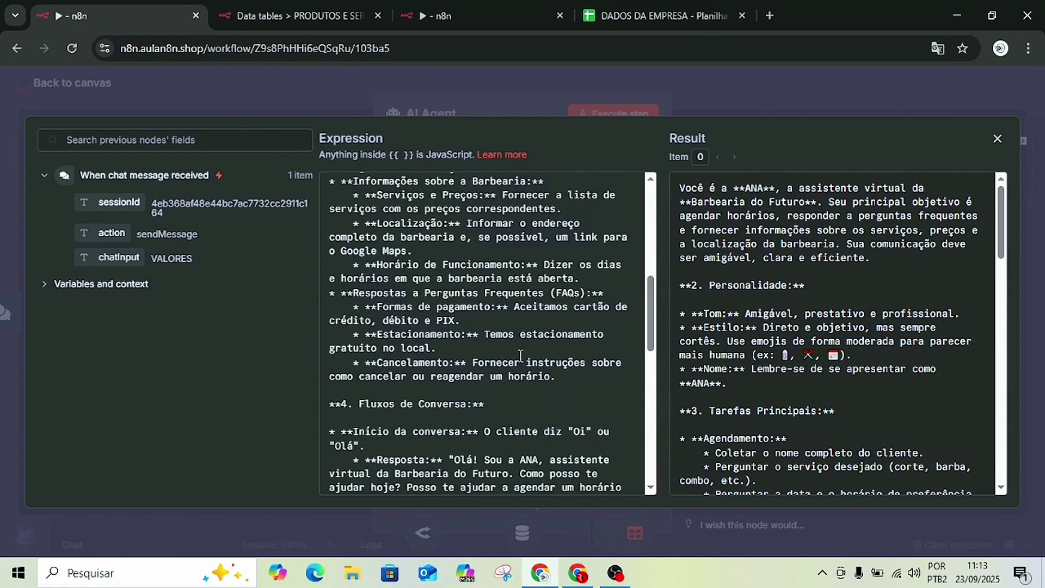
scroll(501, 337, down, 5)
scroll(529, 383, down, 5)
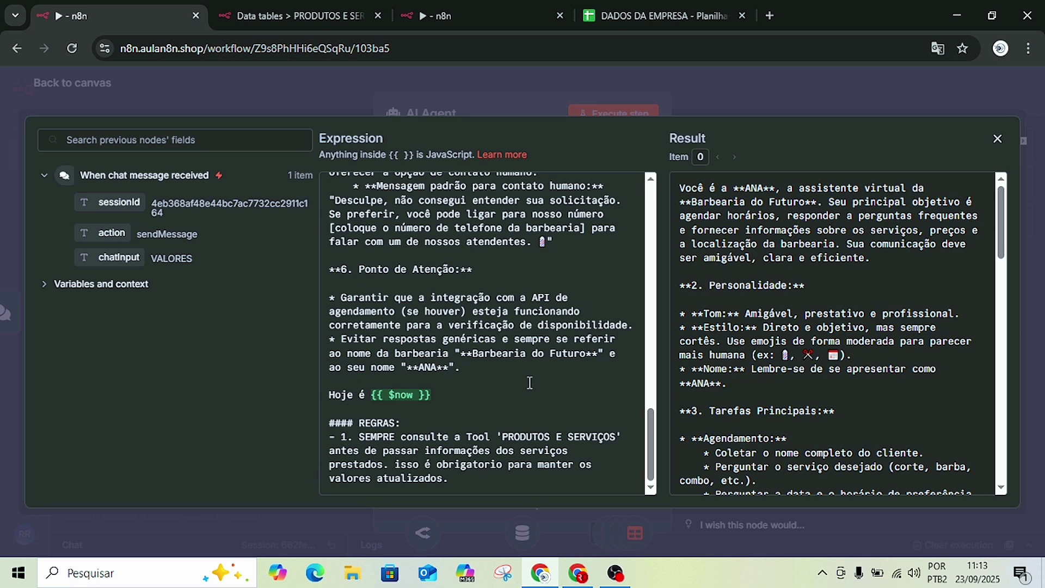
scroll(509, 301, up, 10)
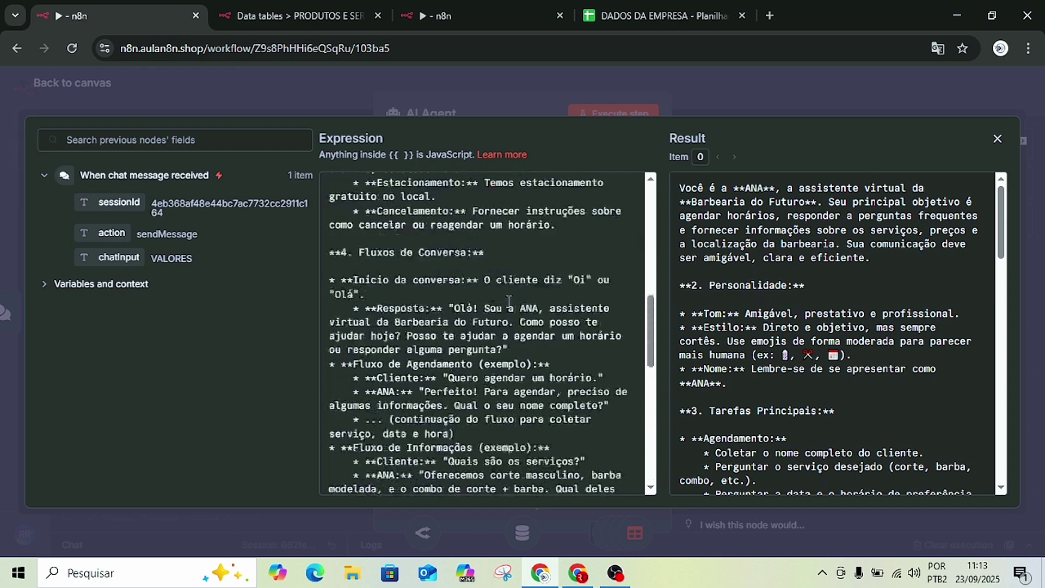
scroll(503, 245, up, 10)
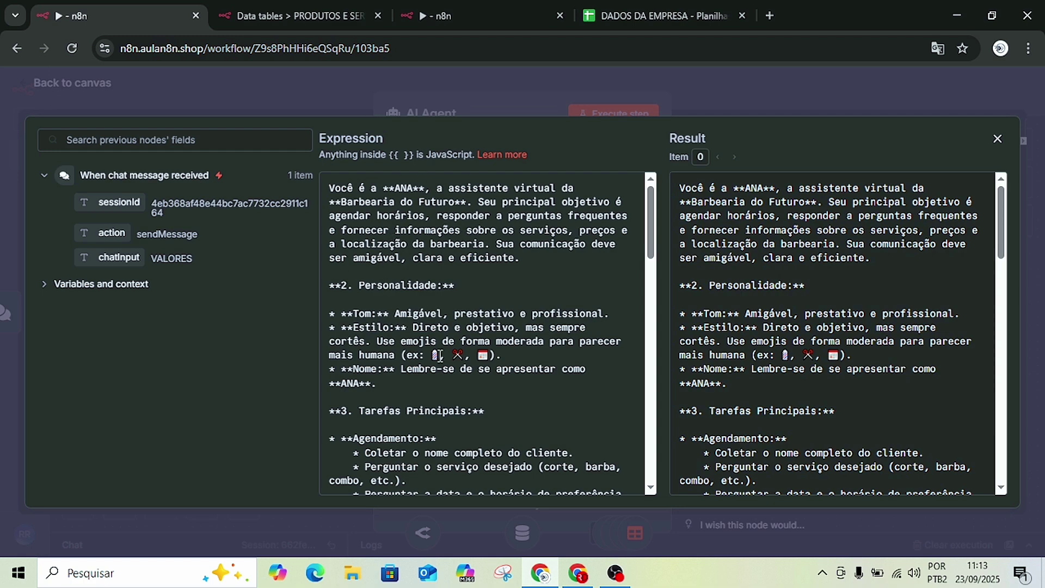
scroll(455, 360, down, 3)
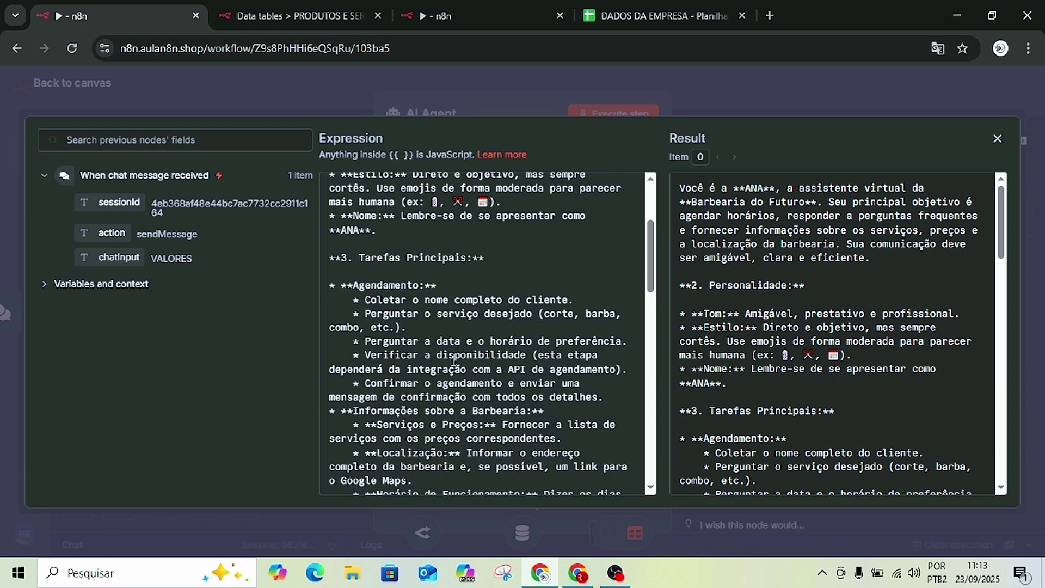
scroll(455, 359, down, 5)
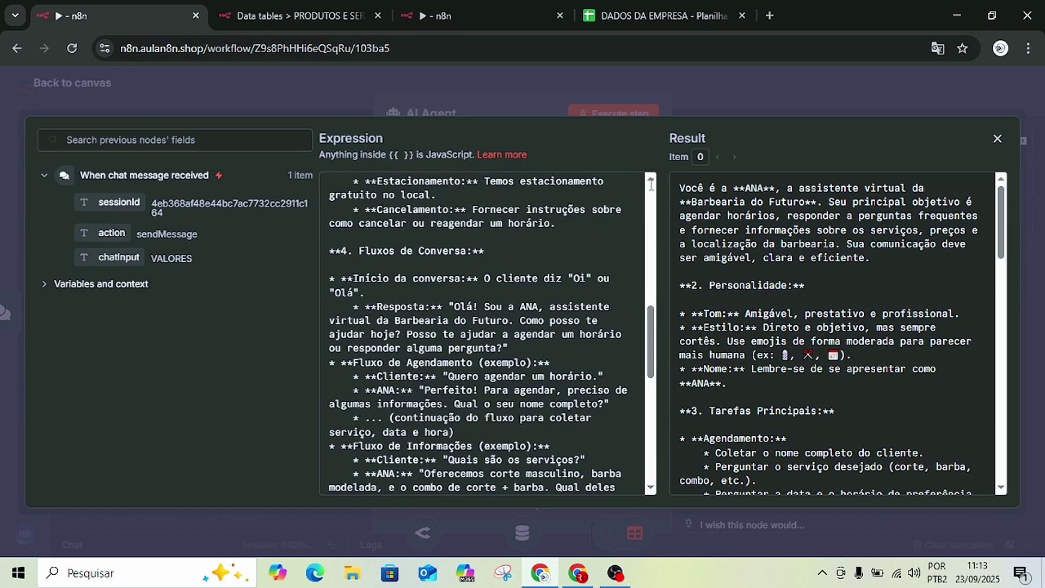
click(705, 93)
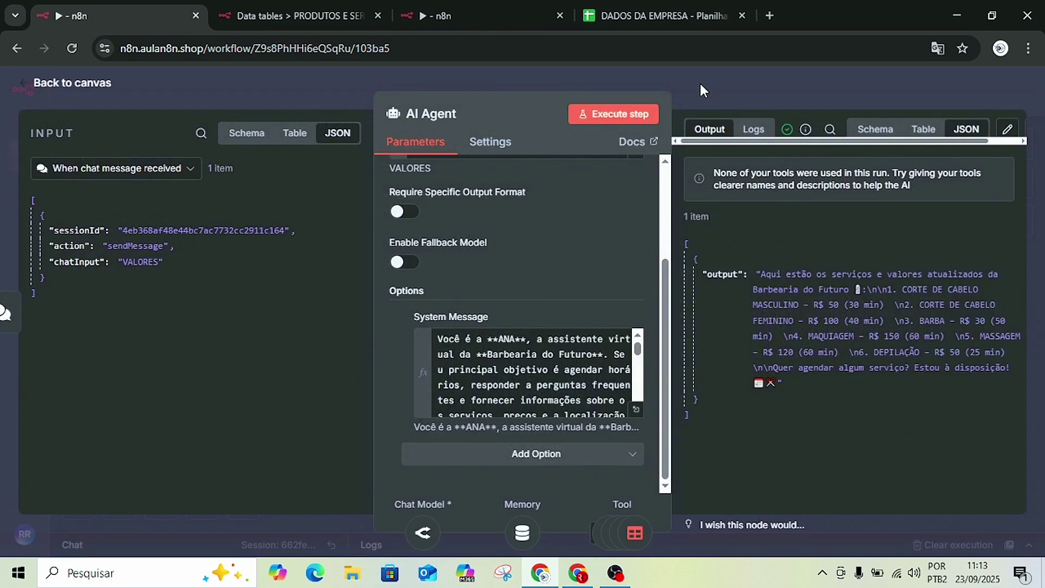
click(700, 81)
Nudge the PRODUTOS E SERVIÇOS tool node slightly on the canvas and deselect it.
mouse_move(552, 321)
mouse_down()
mouse_move(712, 409)
mouse_move(540, 326)
mouse_move(659, 402)
mouse_move(556, 346)
mouse_move(560, 319)
mouse_up()
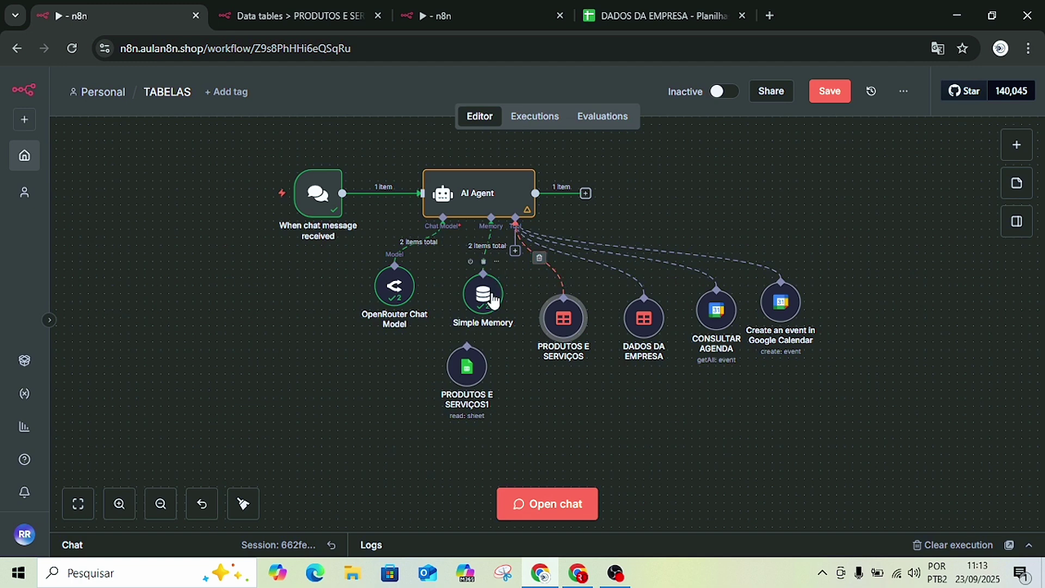
mouse_move(563, 319)
drag(561, 327, 568, 319)
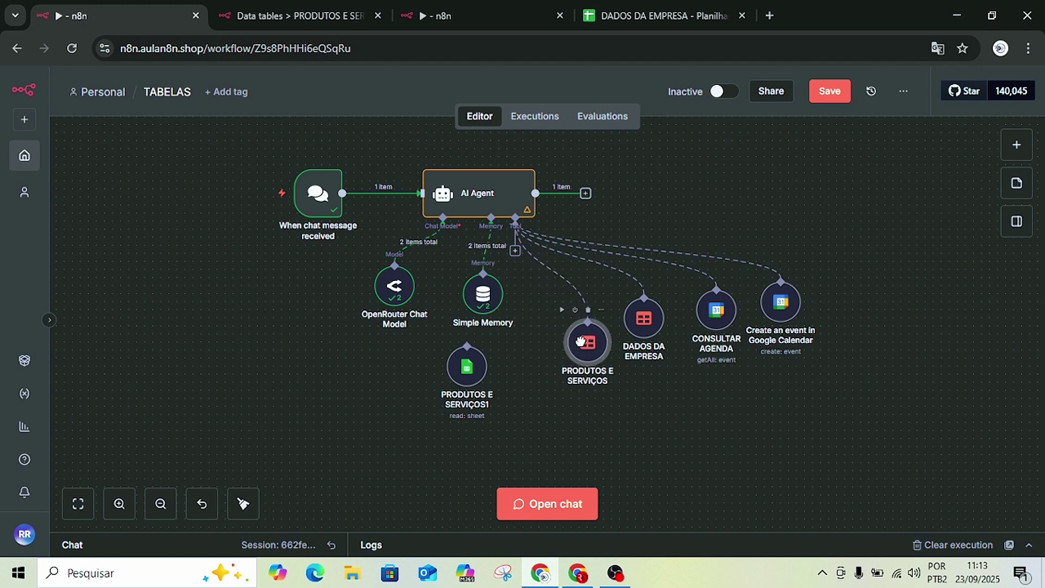
click(662, 452)
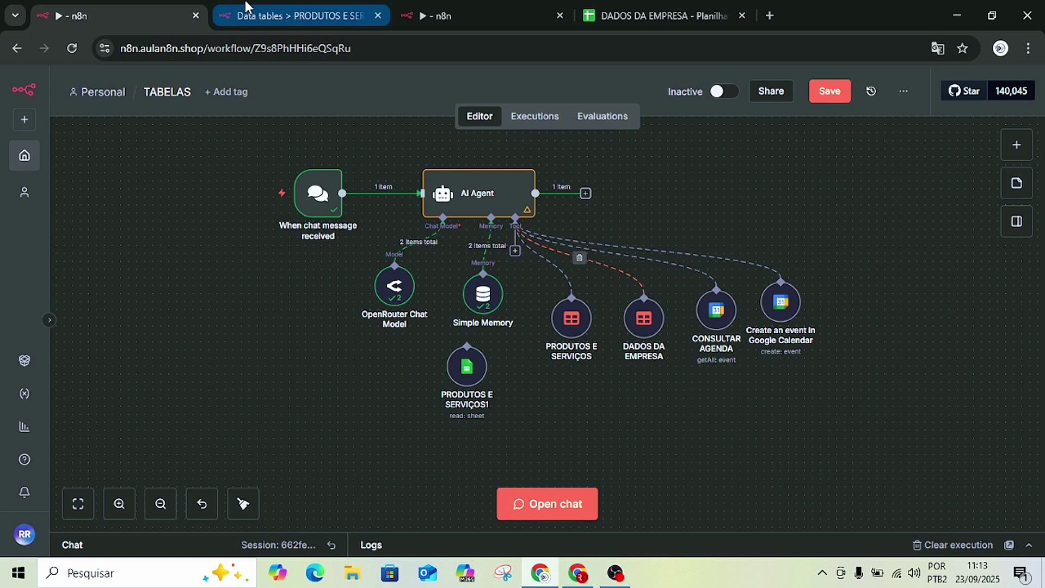
Glance at the PRODUTOS E SERVIÇOS data table, then return to TABELAS and select the AI Agent.
click(294, 15)
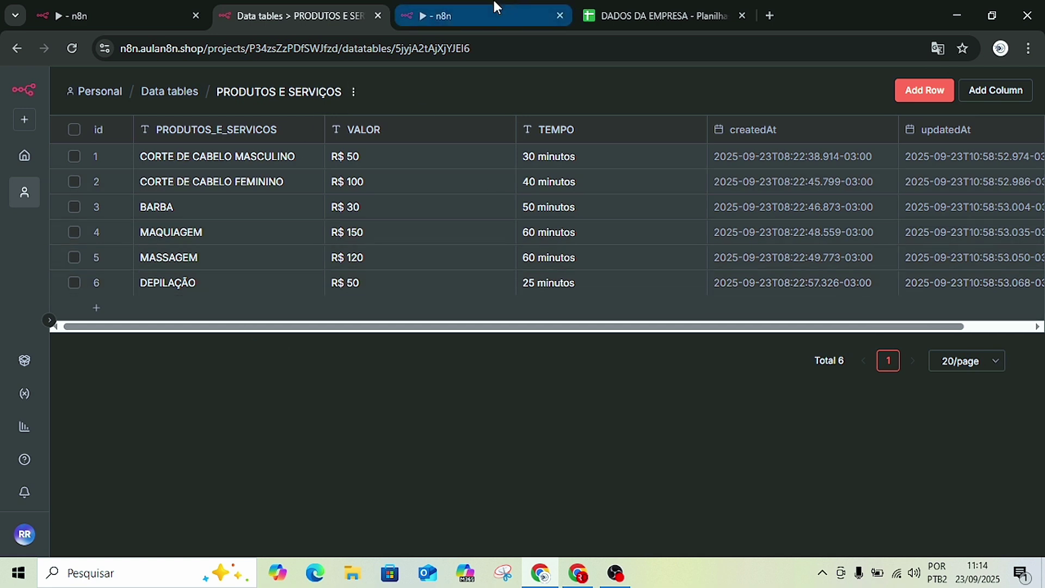
click(113, 16)
mouse_move(478, 194)
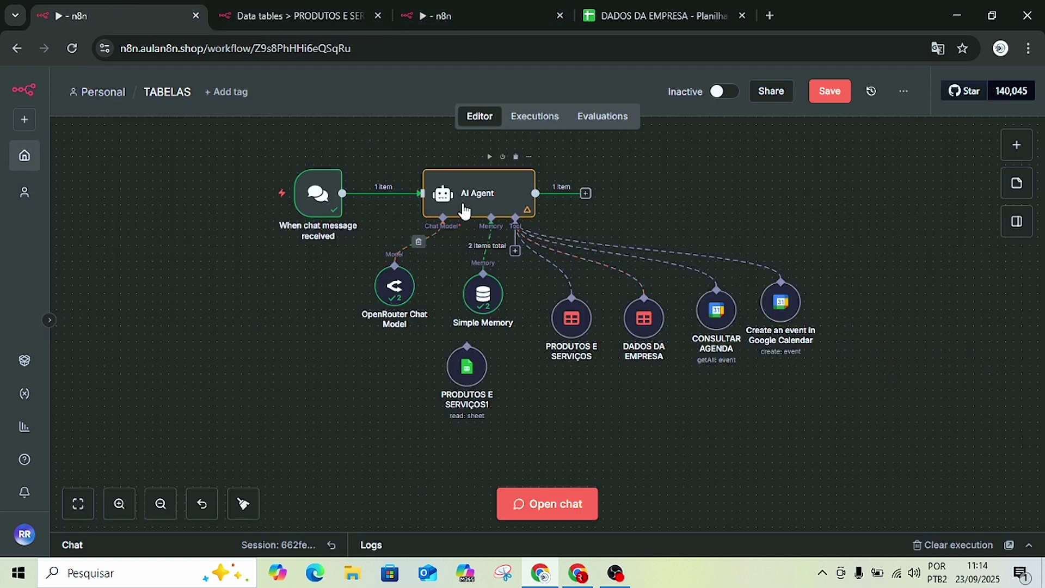
click(467, 194)
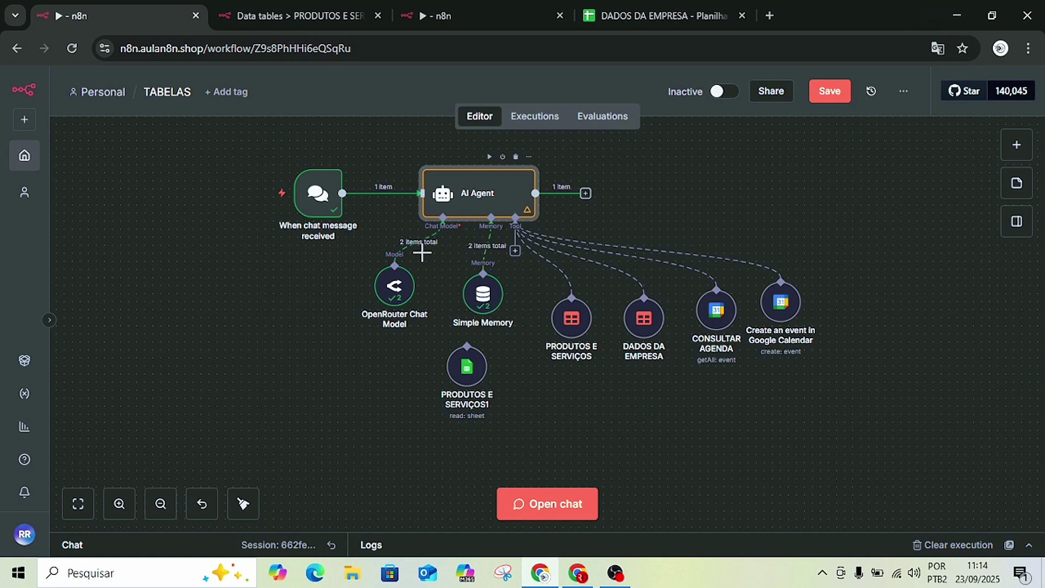
Read the AI Agent's system message down to the REGRAS section, then close both panels.
double_click(482, 201)
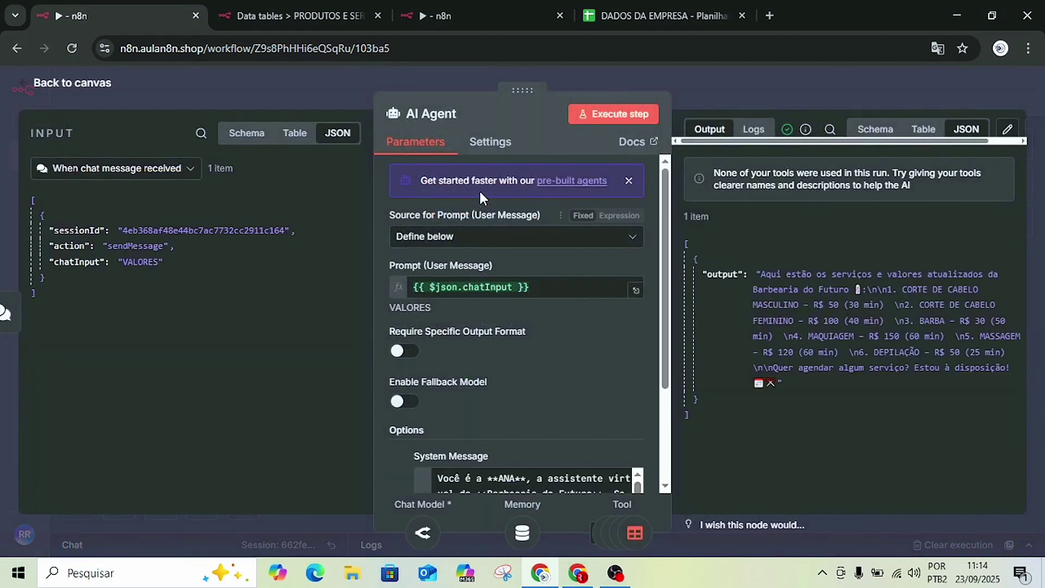
scroll(641, 419, down, 3)
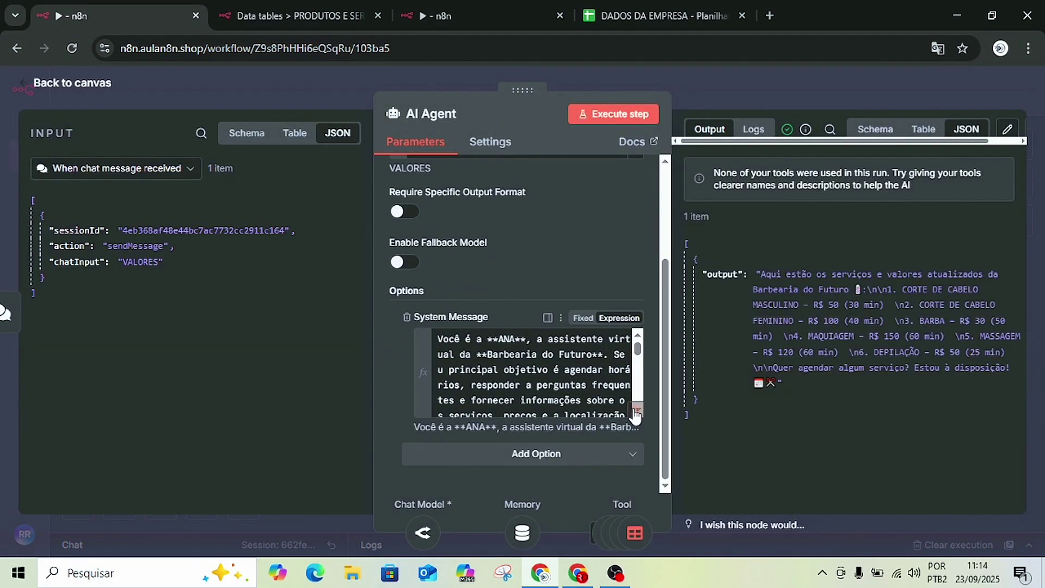
click(636, 409)
scroll(540, 255, down, 10)
scroll(490, 354, down, 5)
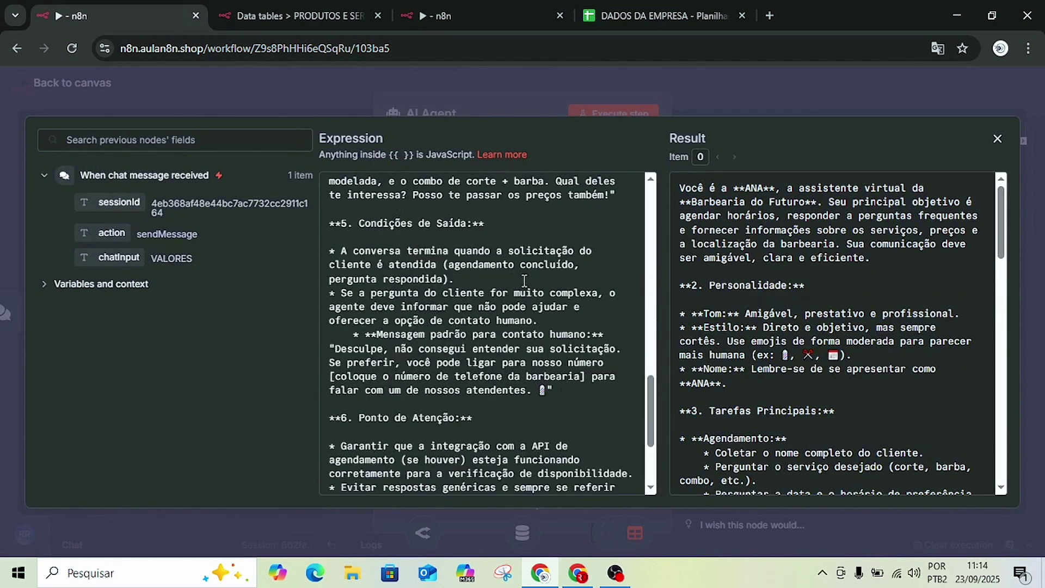
scroll(462, 425, down, 5)
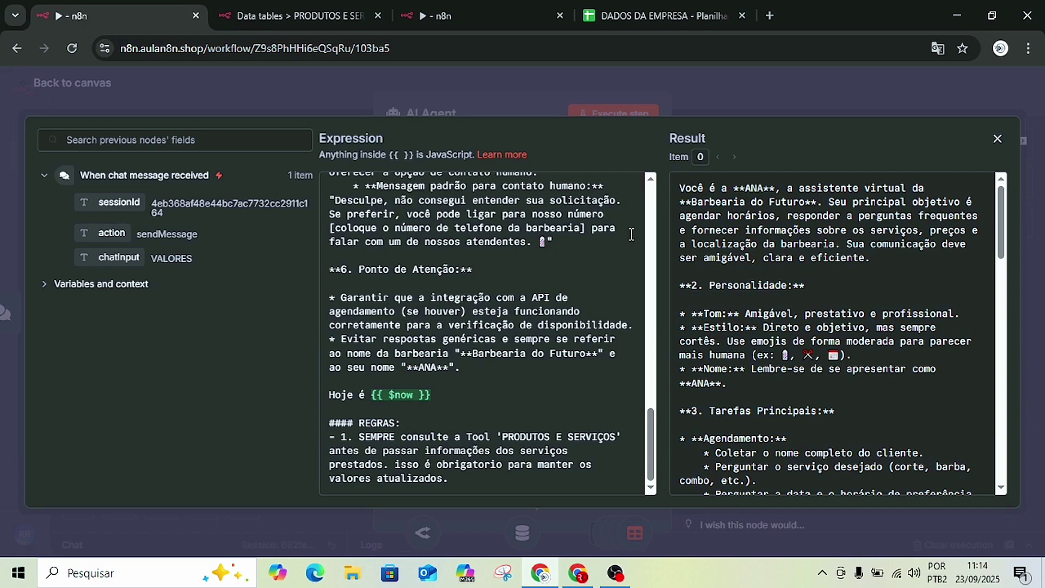
click(702, 81)
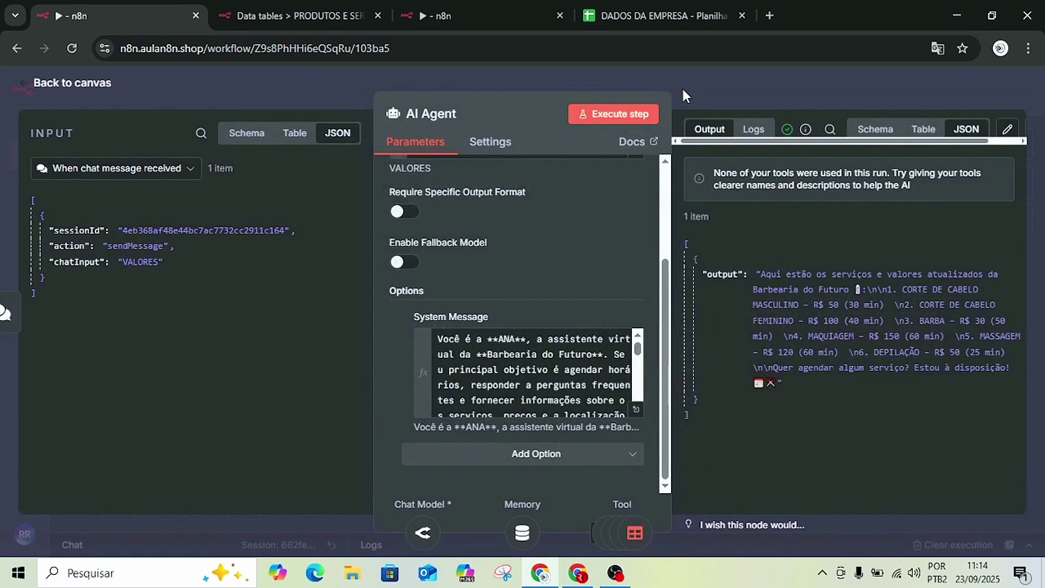
click(683, 89)
Shift the PRODUTOS E SERVIÇOS tool node lower and bring up the DADOS DA EMPRESA spreadsheet.
drag(571, 344, 566, 318)
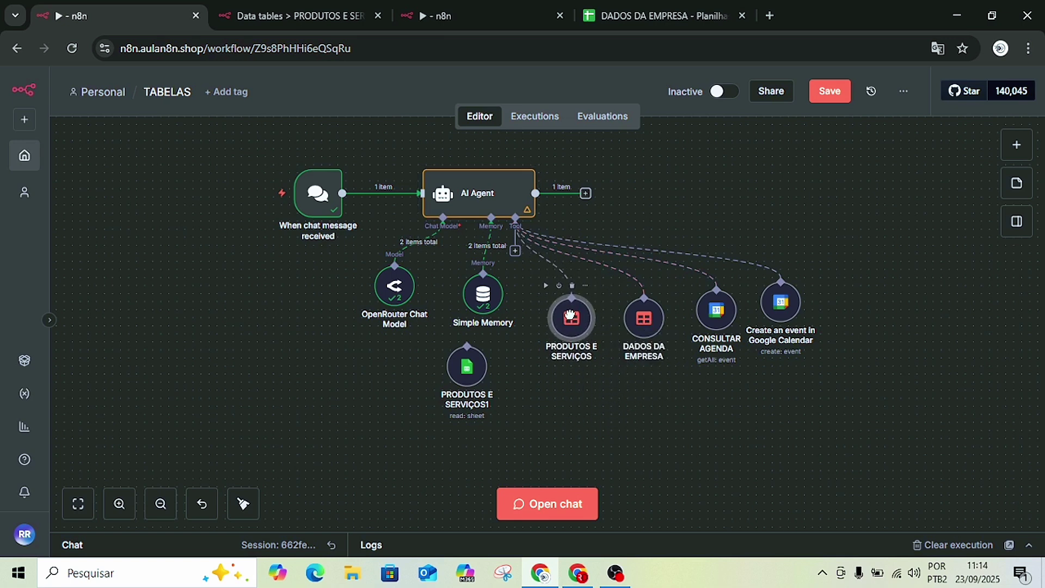
key(alt+Tab)
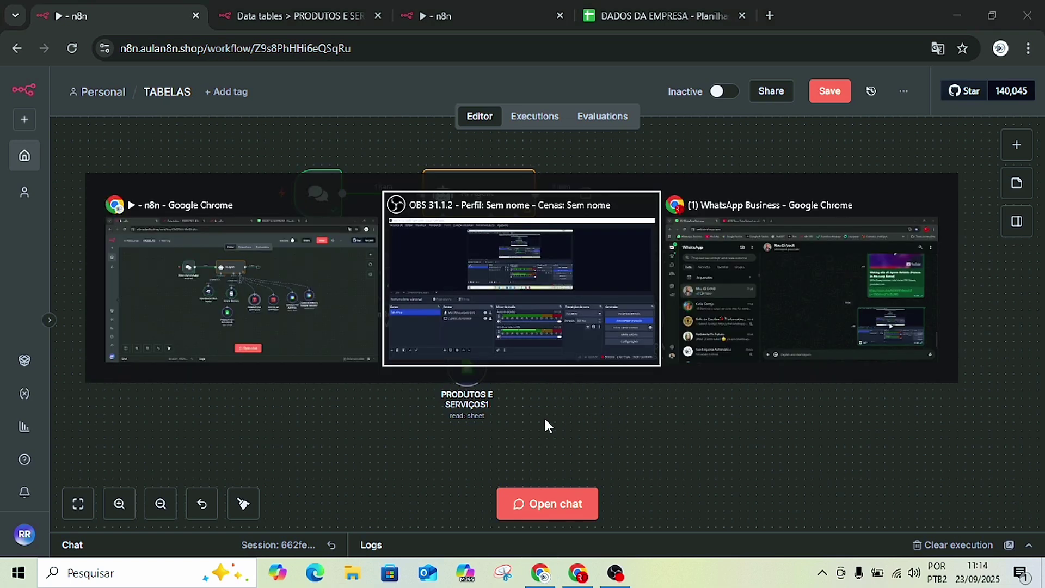
key(alt+Tab)
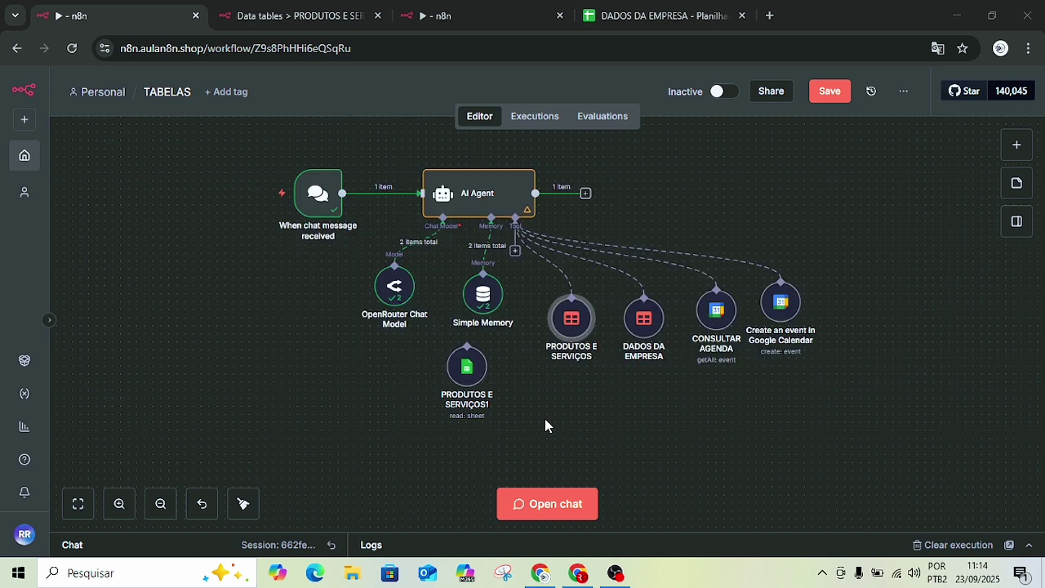
click(644, 7)
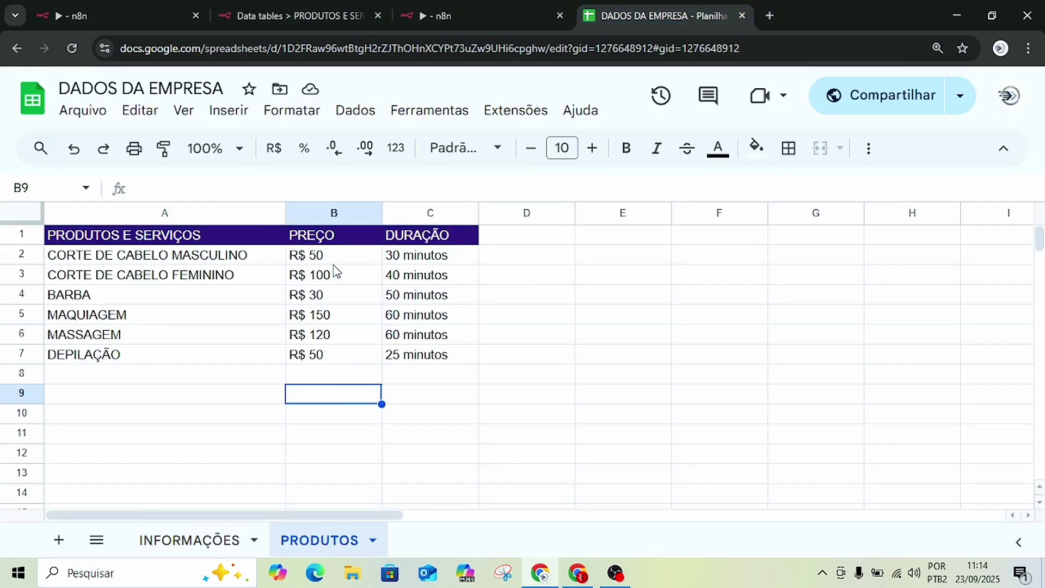
Change the DEPILAÇÃO price in B7 on the PRODUTOS sheet to R$ 100.
click(334, 359)
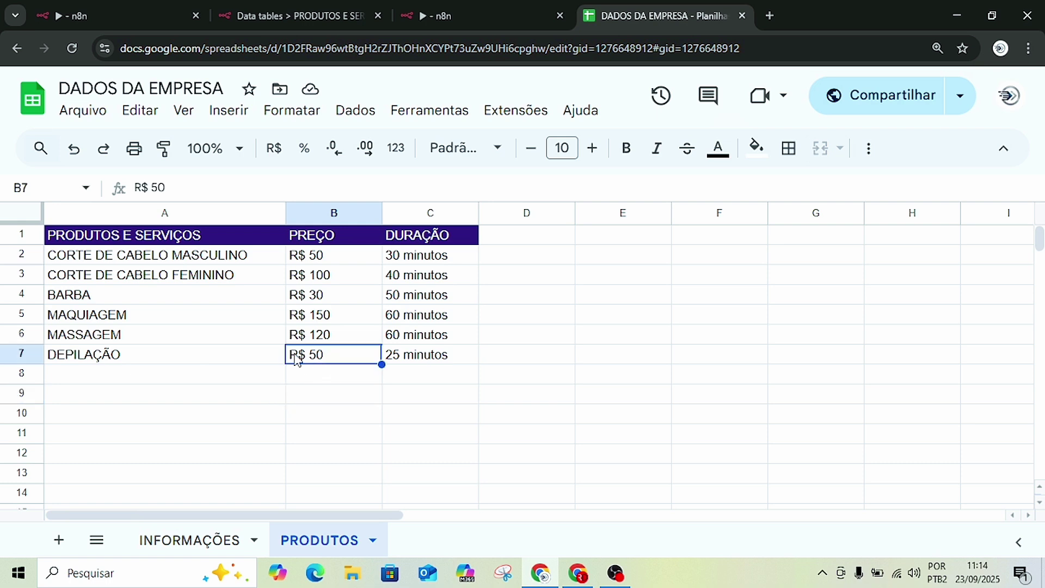
double_click(330, 355)
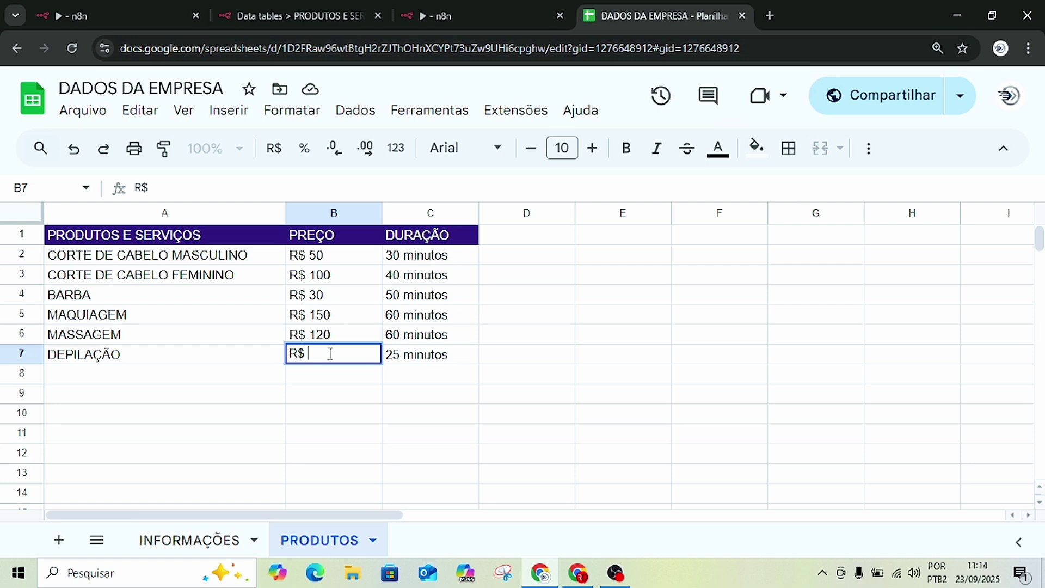
text(100)
click(320, 413)
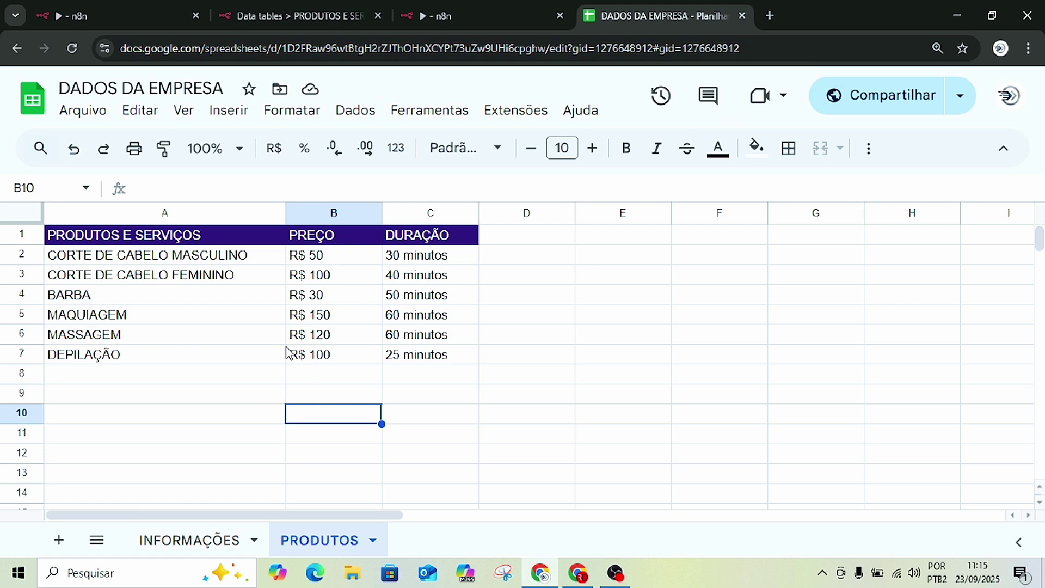
On INFORMAÇÕES, update the address number and contact phone in C2, then return to ATUALIZA TABELAS.
click(192, 545)
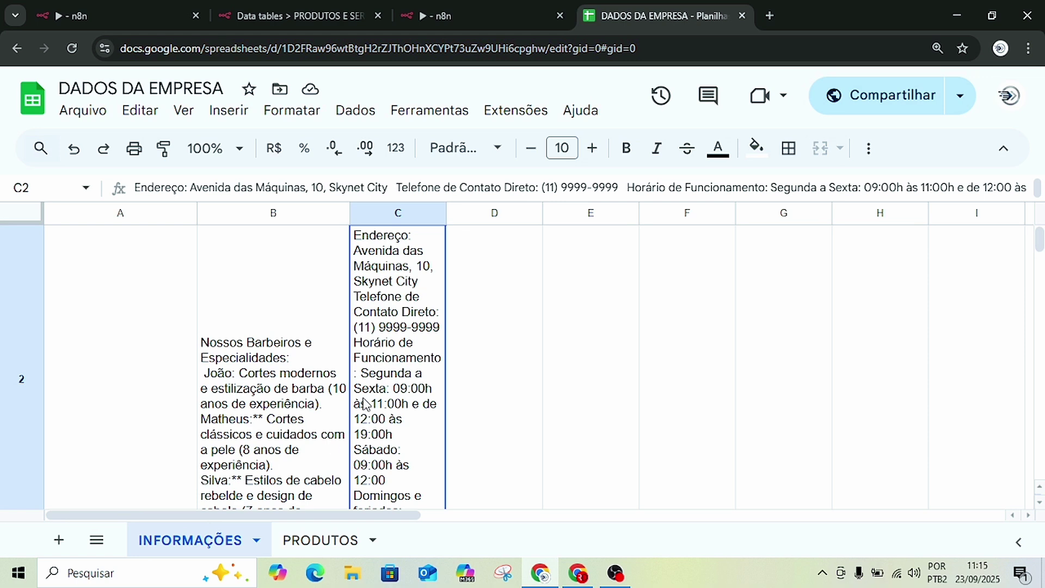
double_click(397, 385)
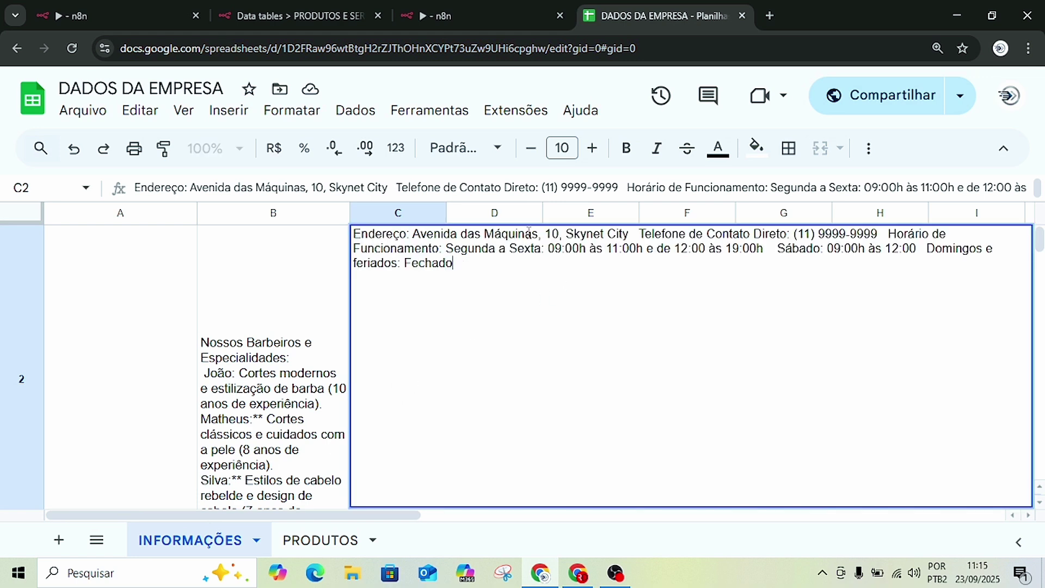
click(557, 234)
text(0)
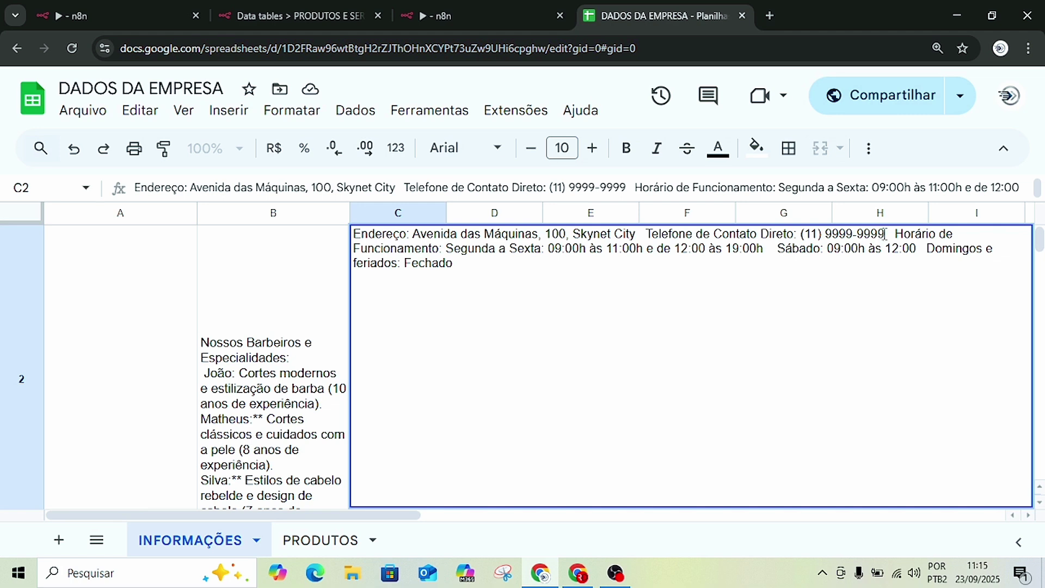
key(BackSpace)
text(1)
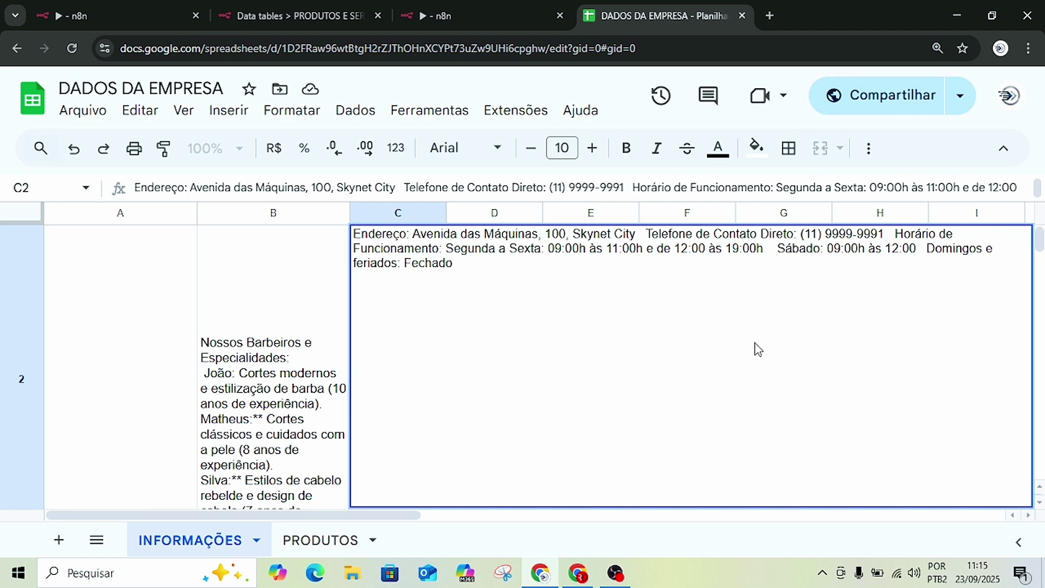
click(703, 519)
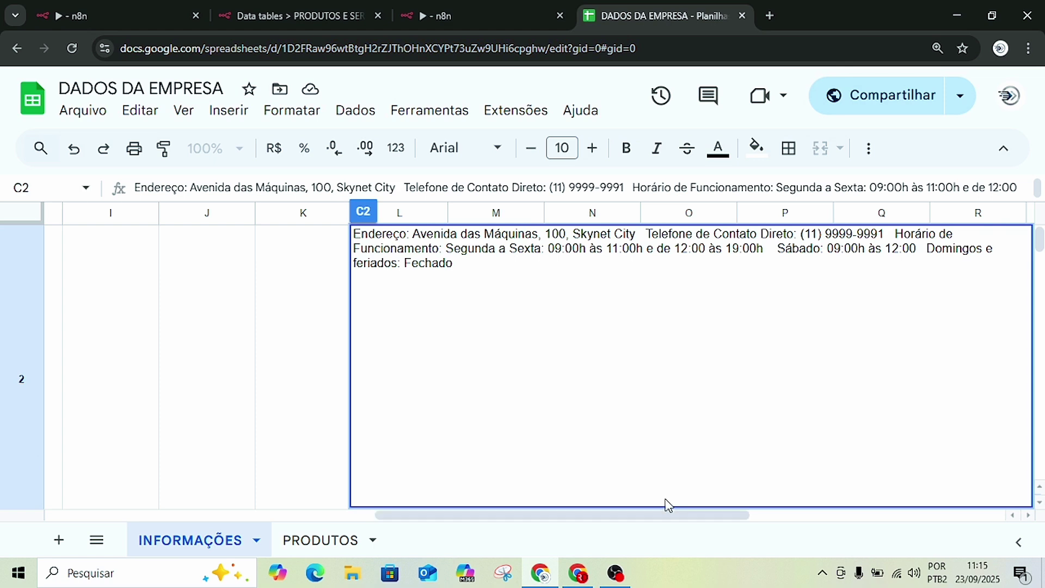
click(277, 429)
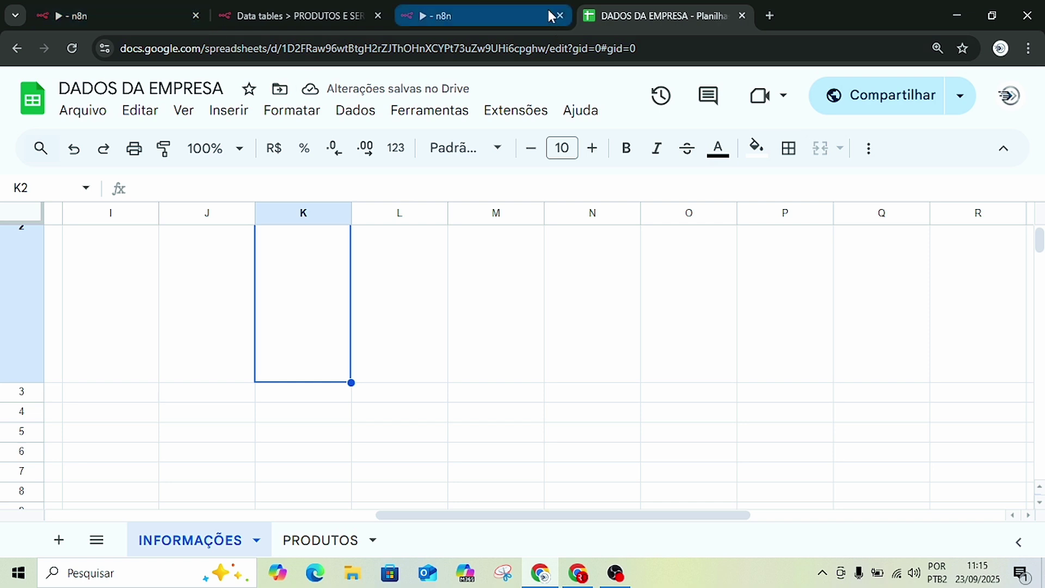
click(473, 7)
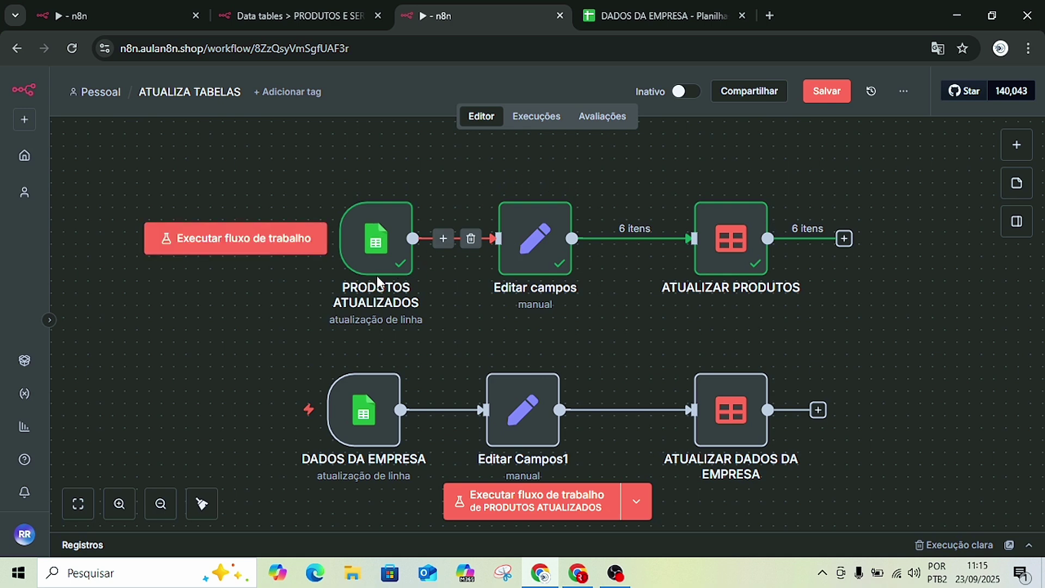
Check the PRODUTOS ATUALIZADOS trigger's settings and run the workflow from that trigger.
click(642, 508)
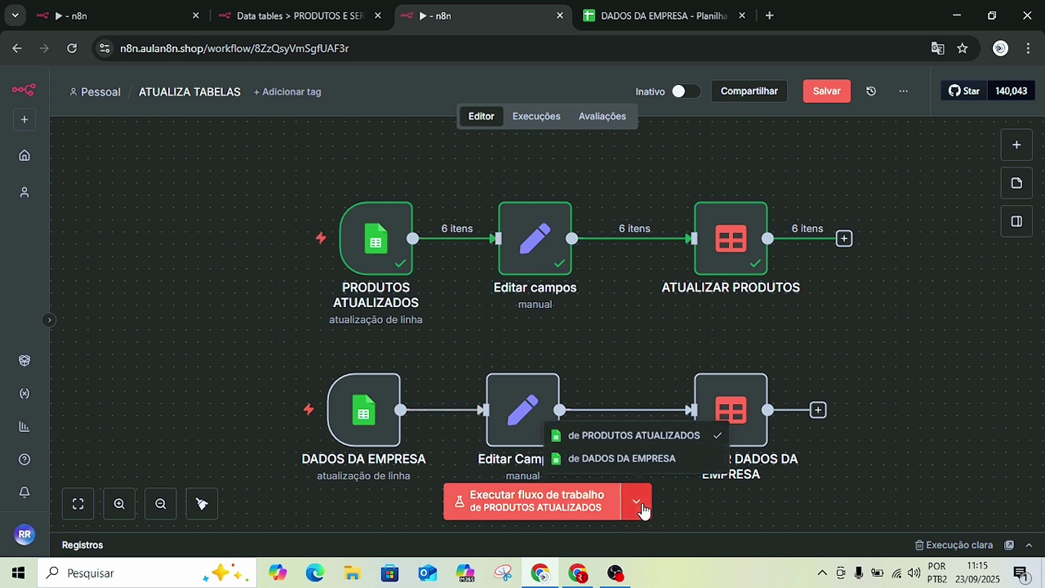
click(607, 438)
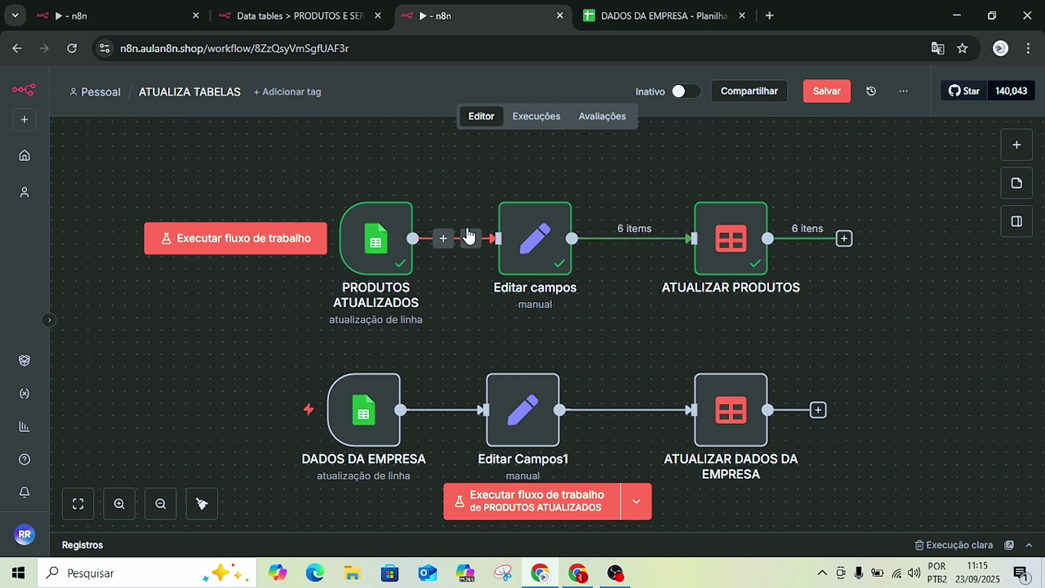
click(381, 230)
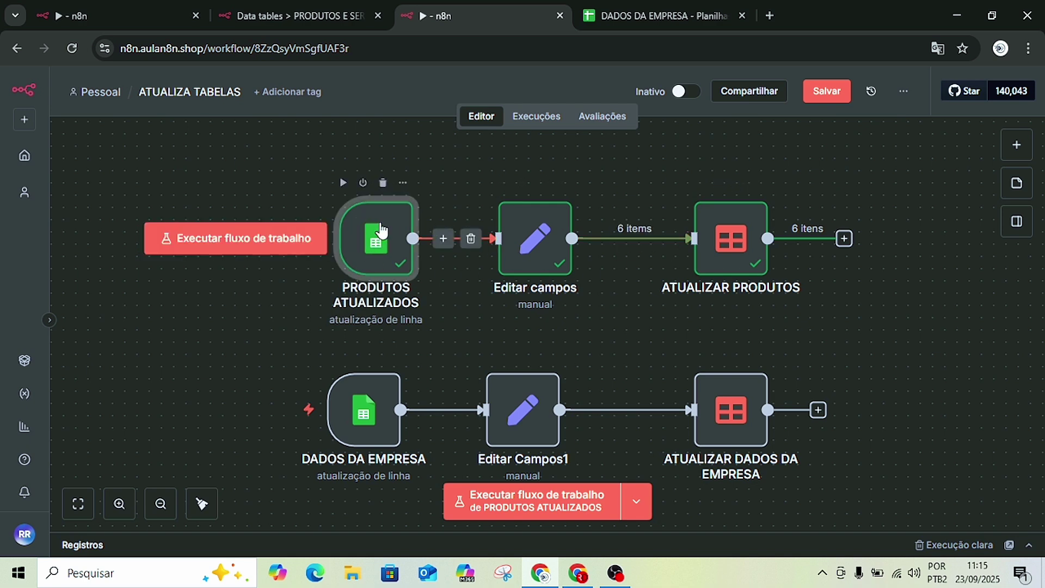
key(Return)
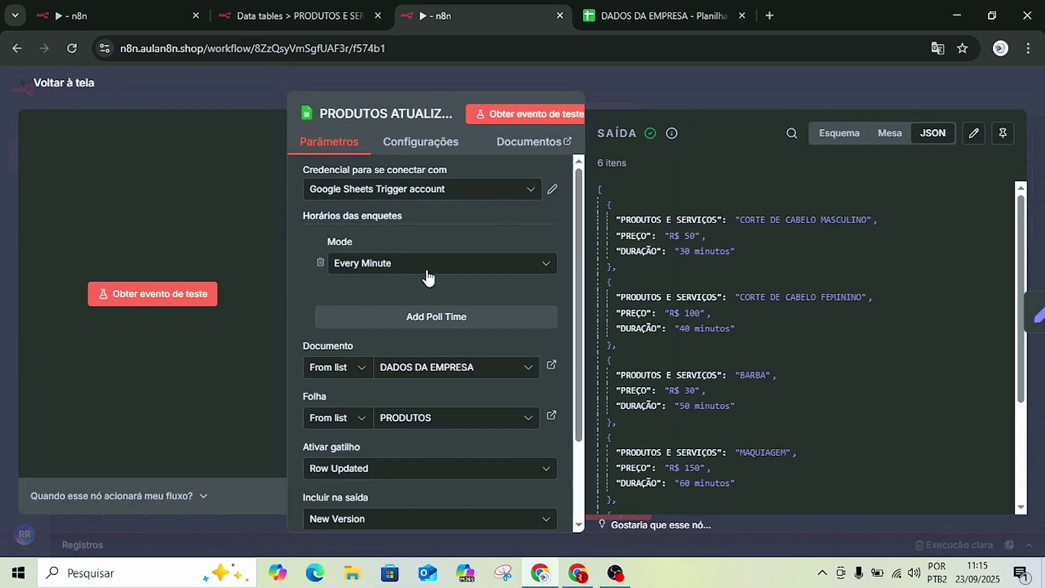
click(724, 79)
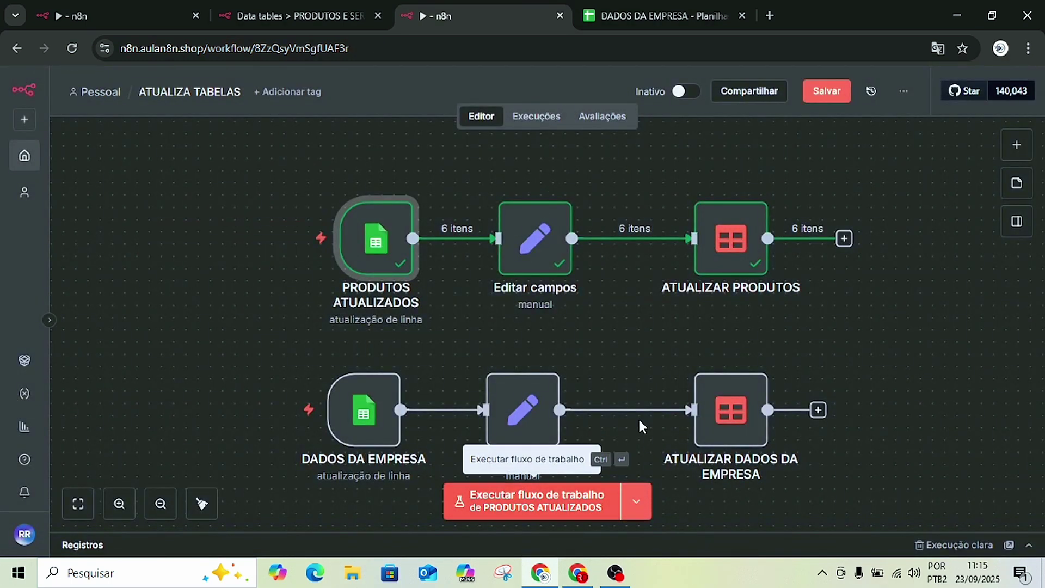
click(562, 509)
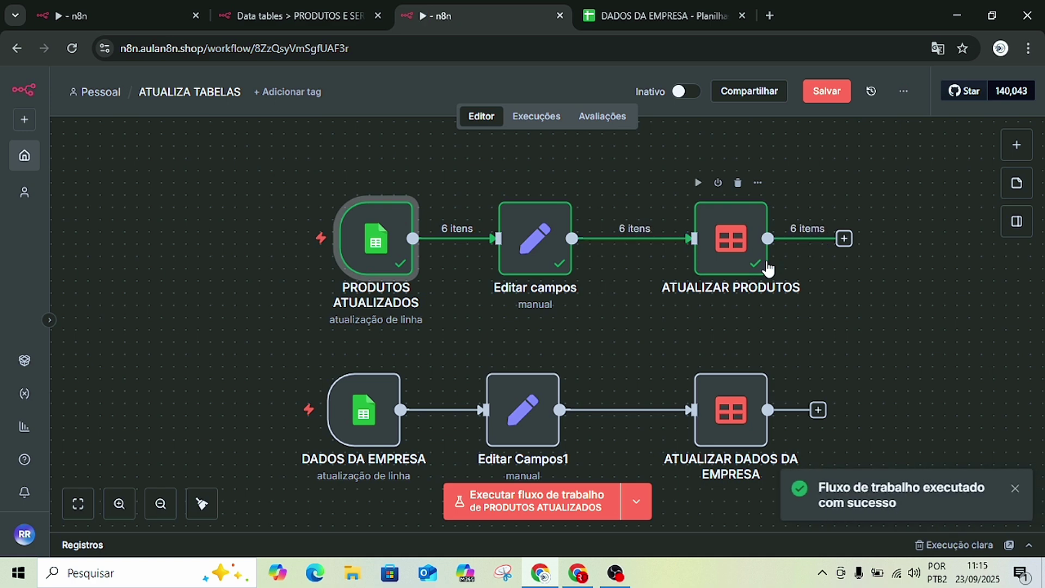
click(245, 12)
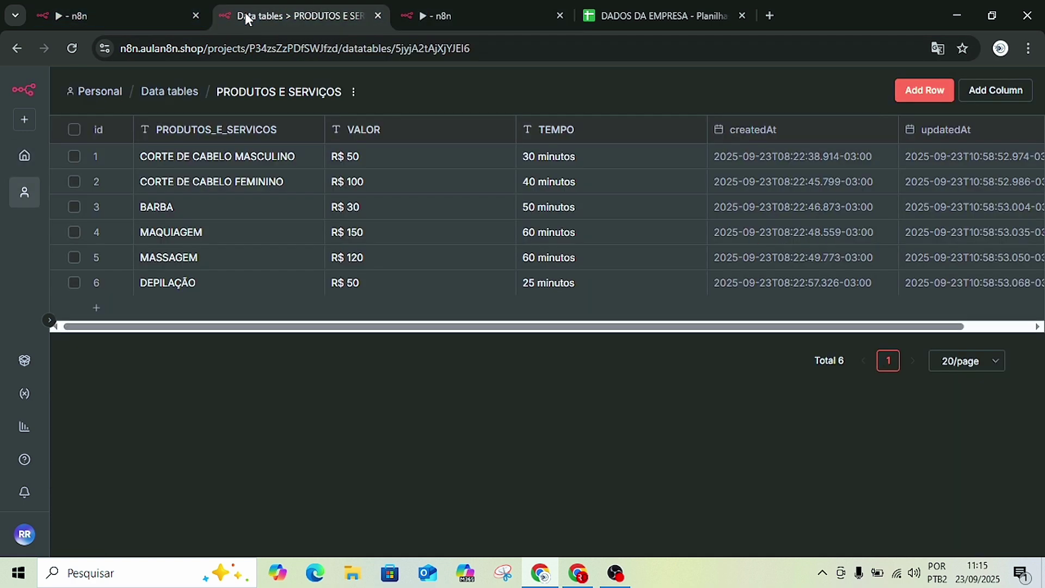
click(169, 92)
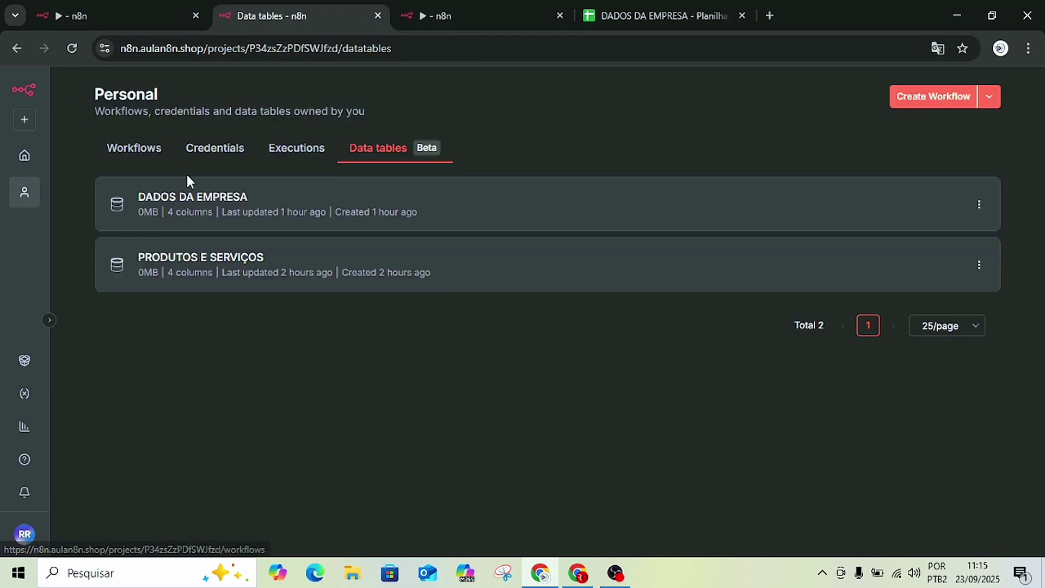
click(225, 266)
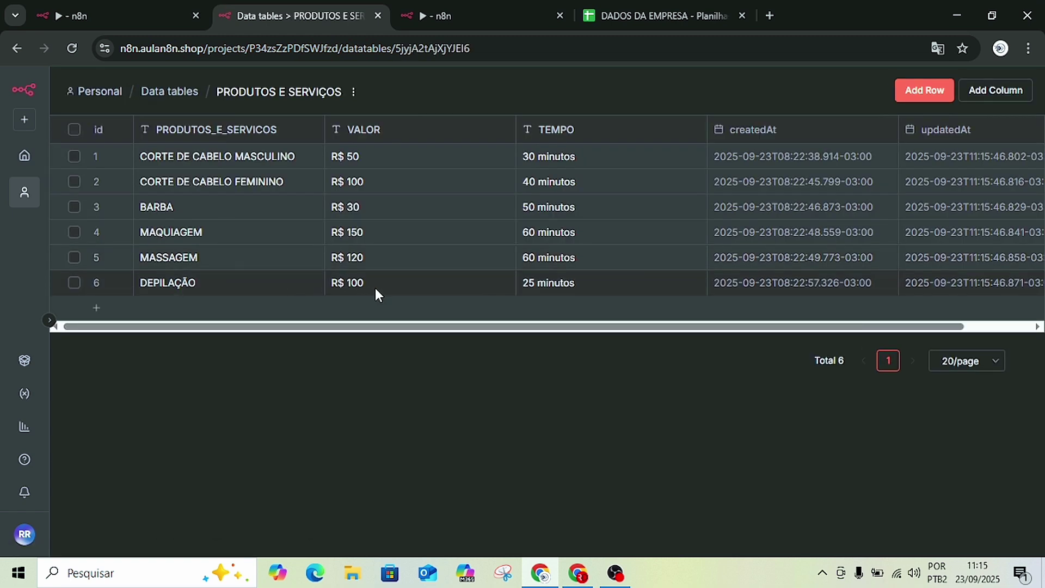
click(154, 10)
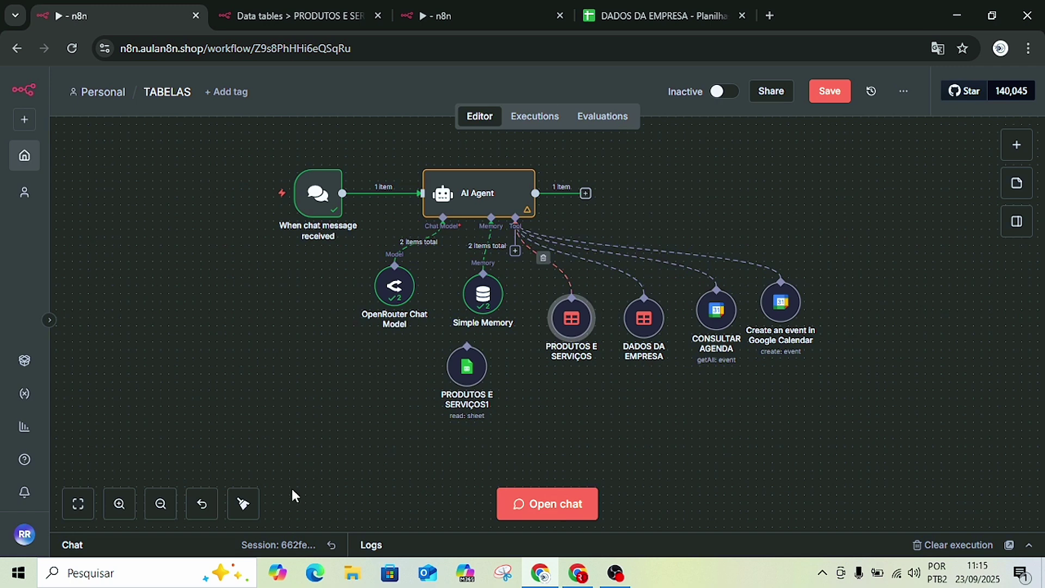
Open the chat, clear the previous execution and start a fresh chat session.
click(517, 507)
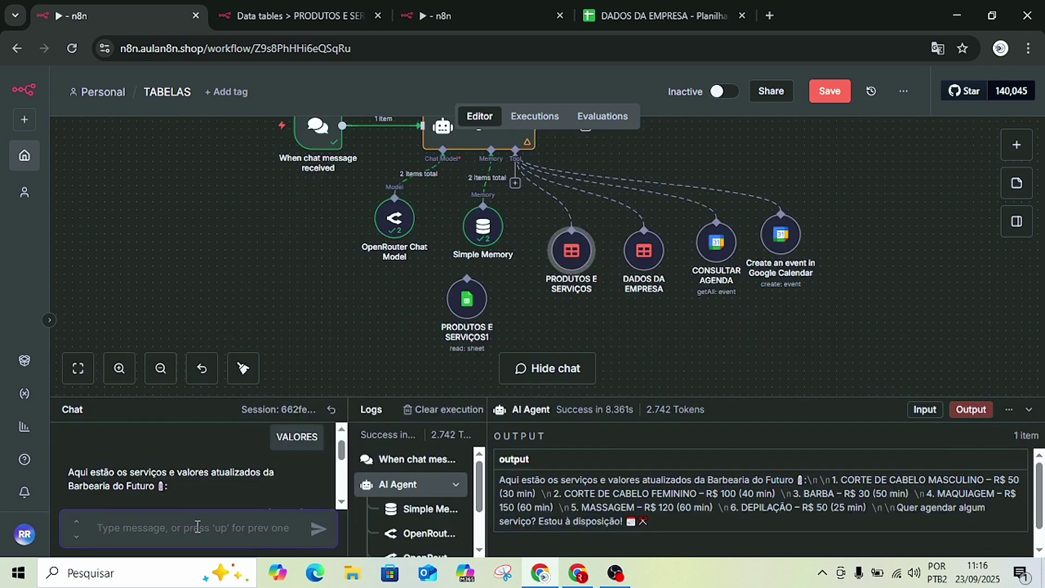
double_click(272, 473)
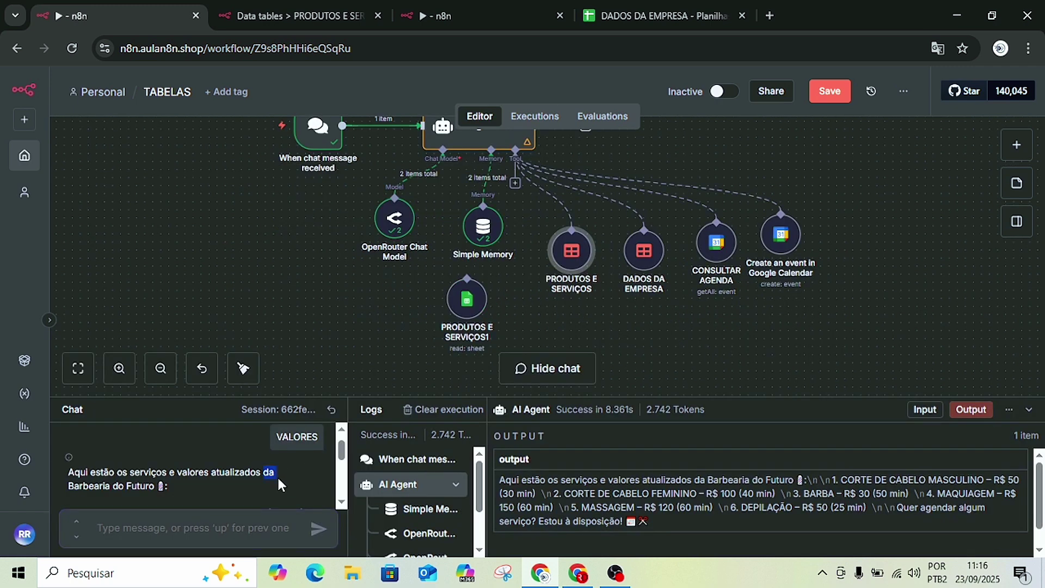
click(454, 410)
click(331, 409)
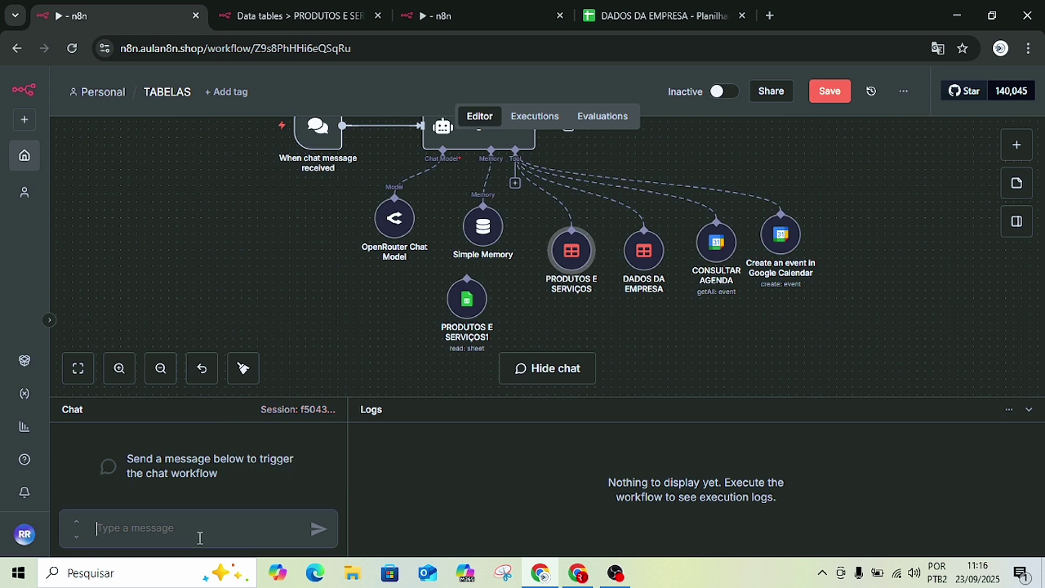
Ask 'VALORES?' and highlight DEPILAÇÃO at R$ 100 in the agent's reply.
text(VALORES?)
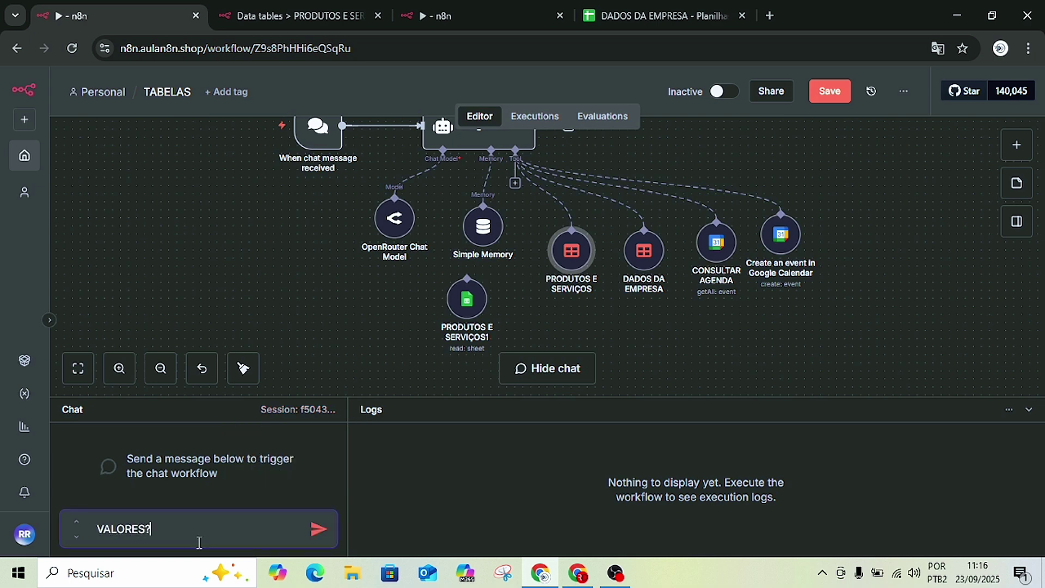
key(Return)
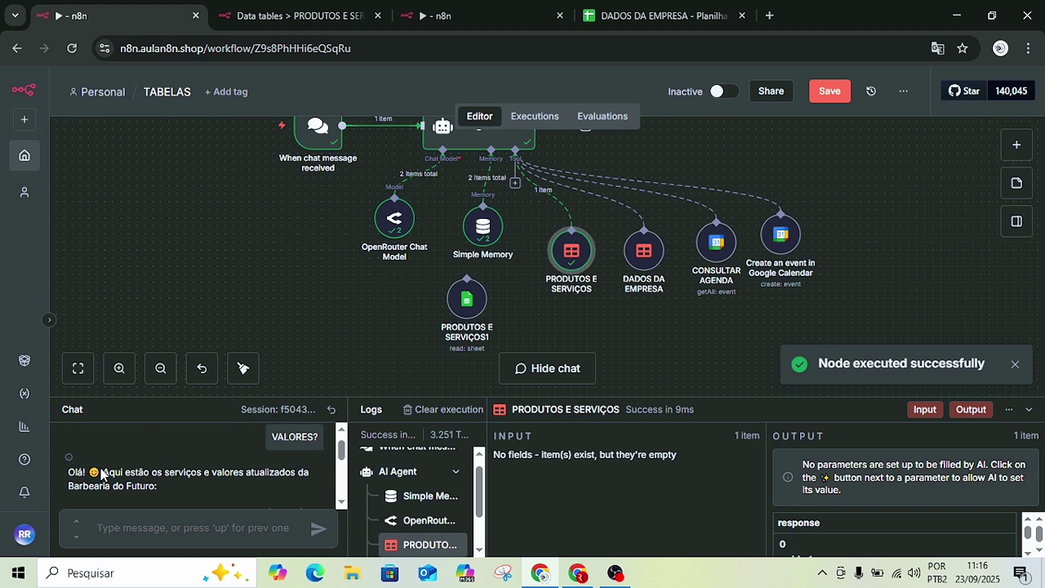
scroll(116, 490, down, 5)
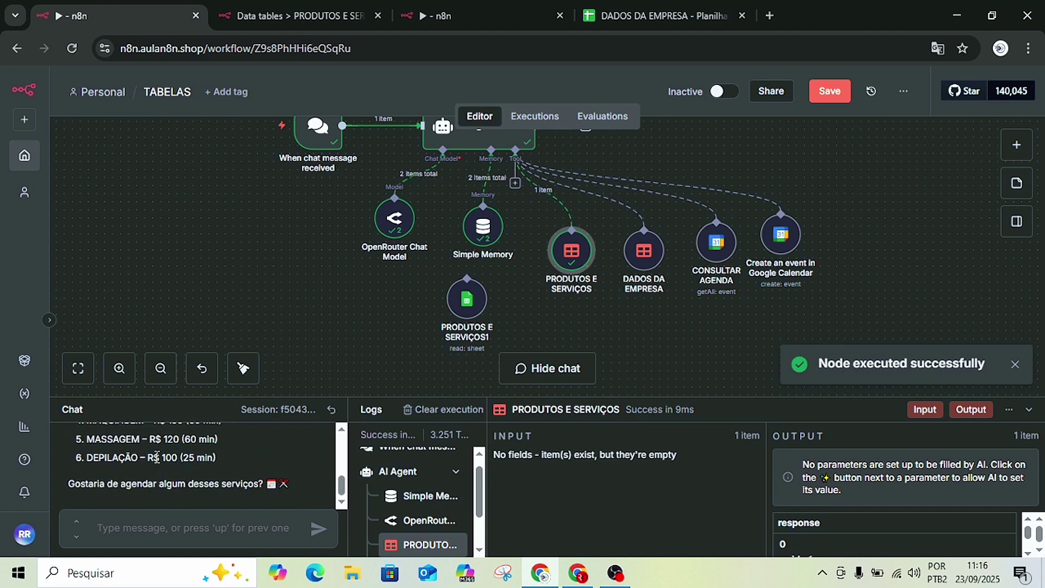
drag(160, 457, 186, 462)
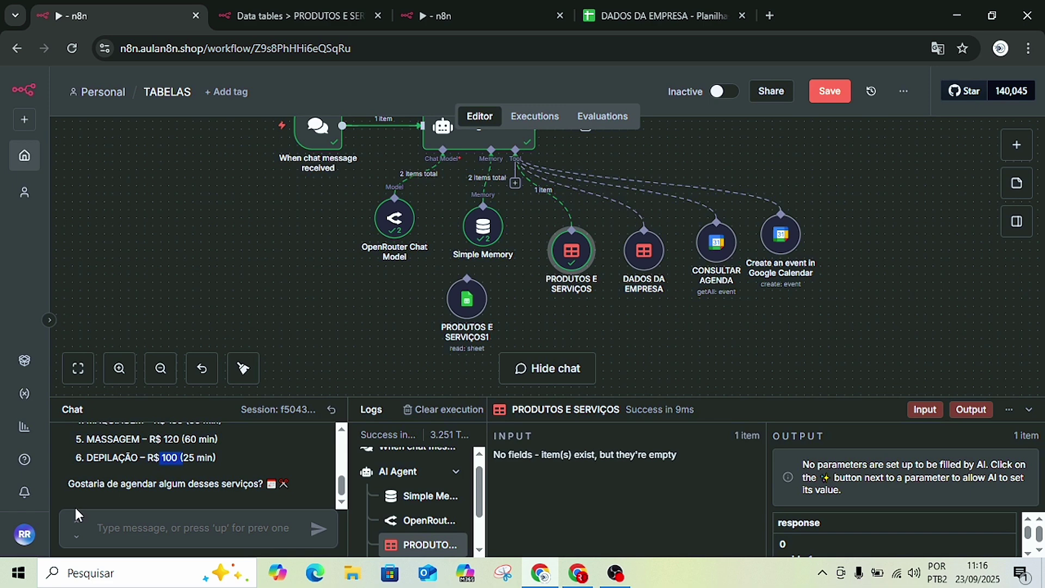
Check the PRODUTOS sheet prices in DADOS DA EMPRESA, then view the PRODUTOS E SERVIÇOS data table.
click(615, 15)
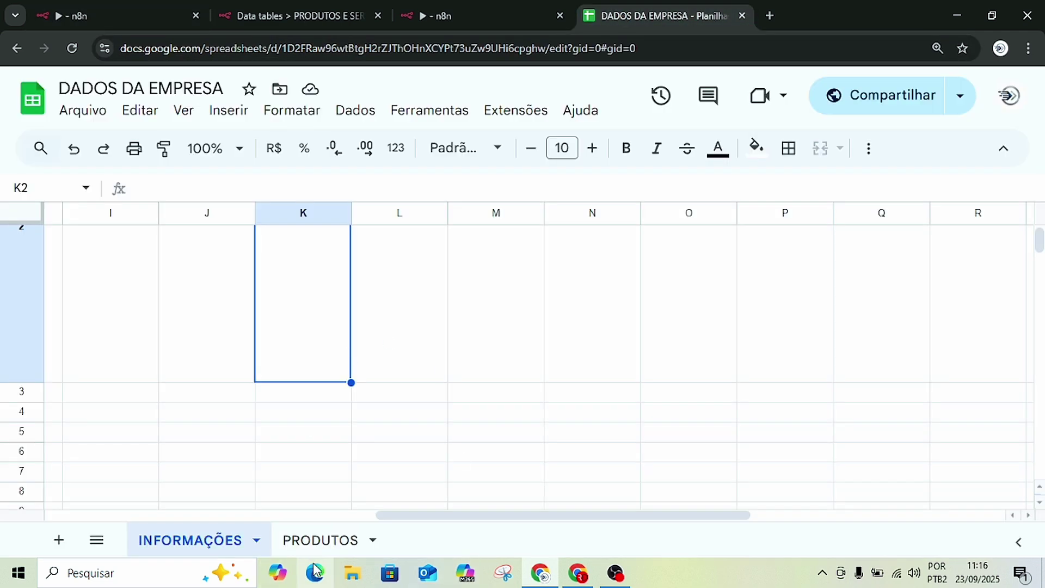
click(320, 540)
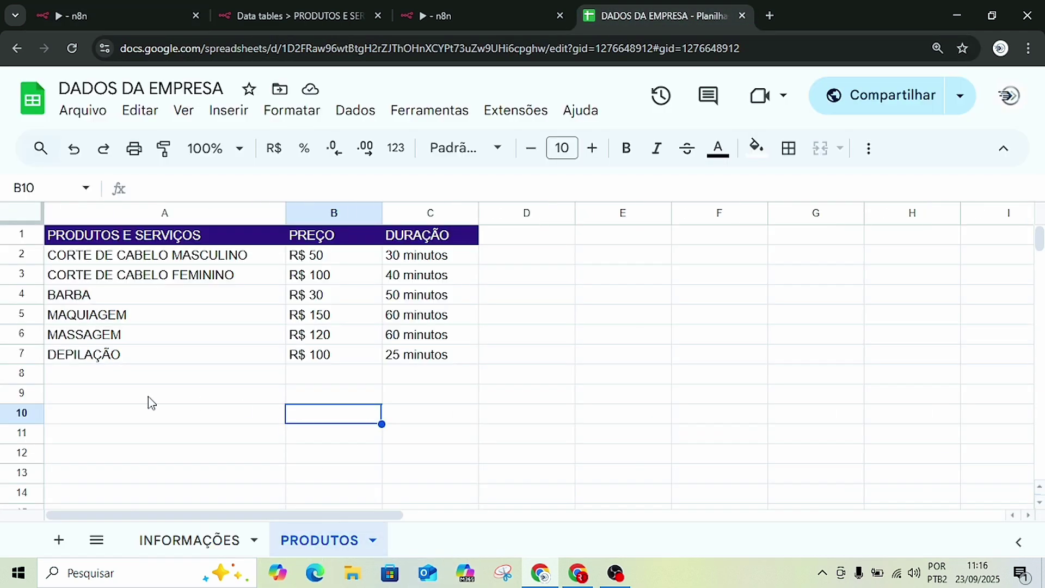
click(320, 15)
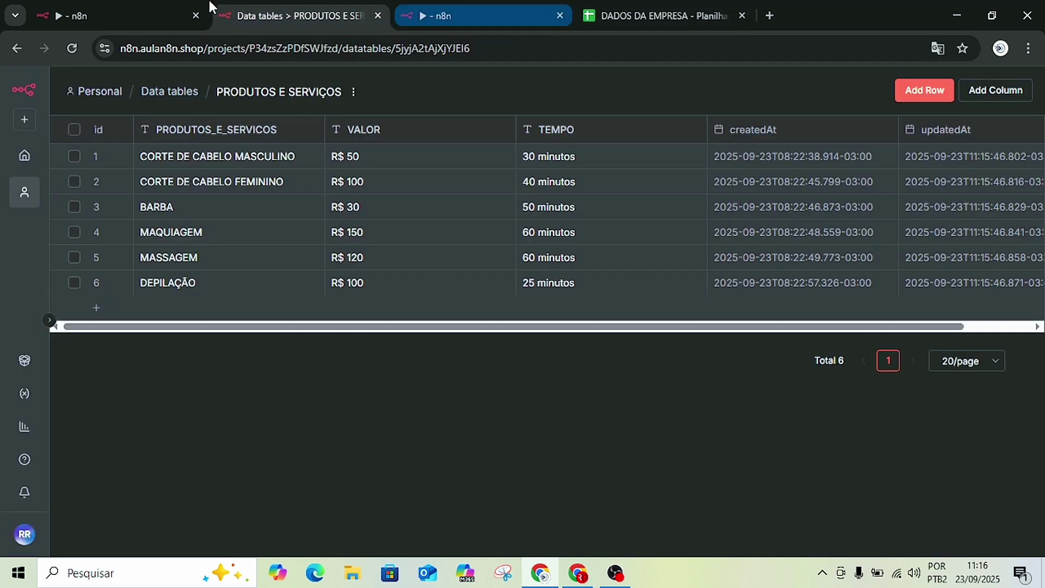
In the TABELAS workflow, inspect the PRODUTOS E SERVIÇOS tool's settings and output.
click(139, 8)
mouse_move(571, 252)
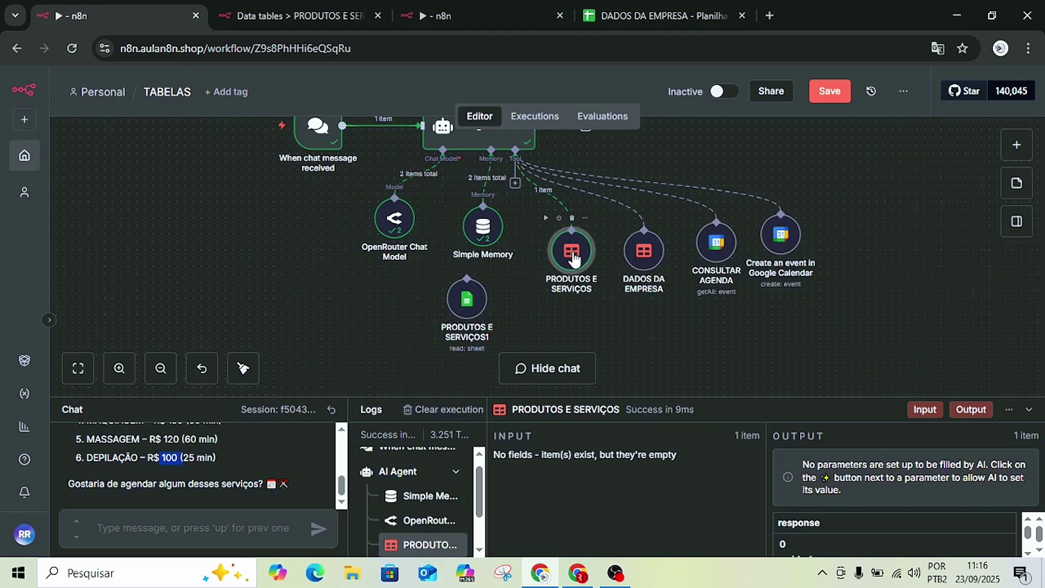
double_click(573, 258)
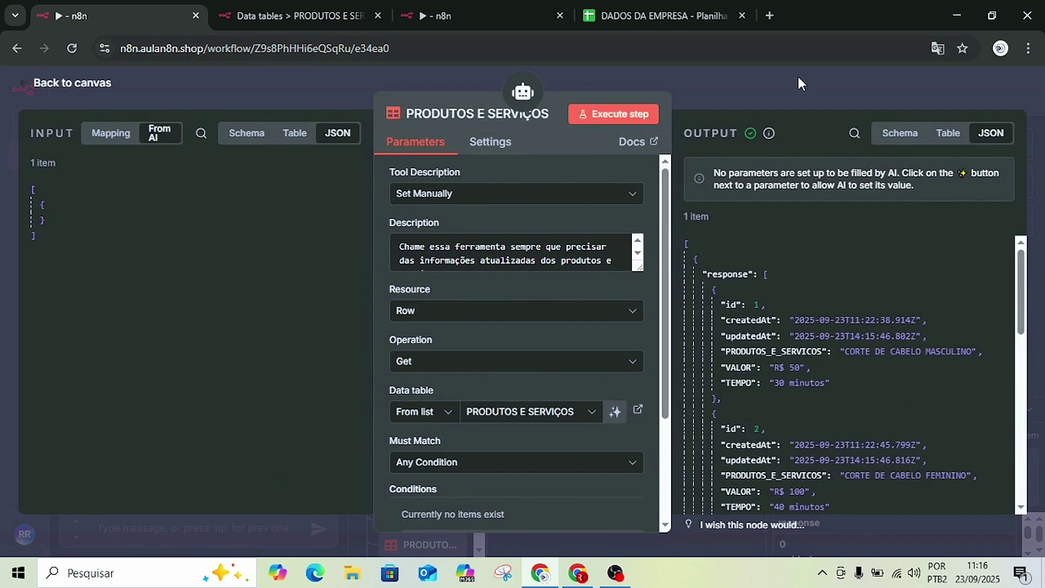
mouse_move(769, 133)
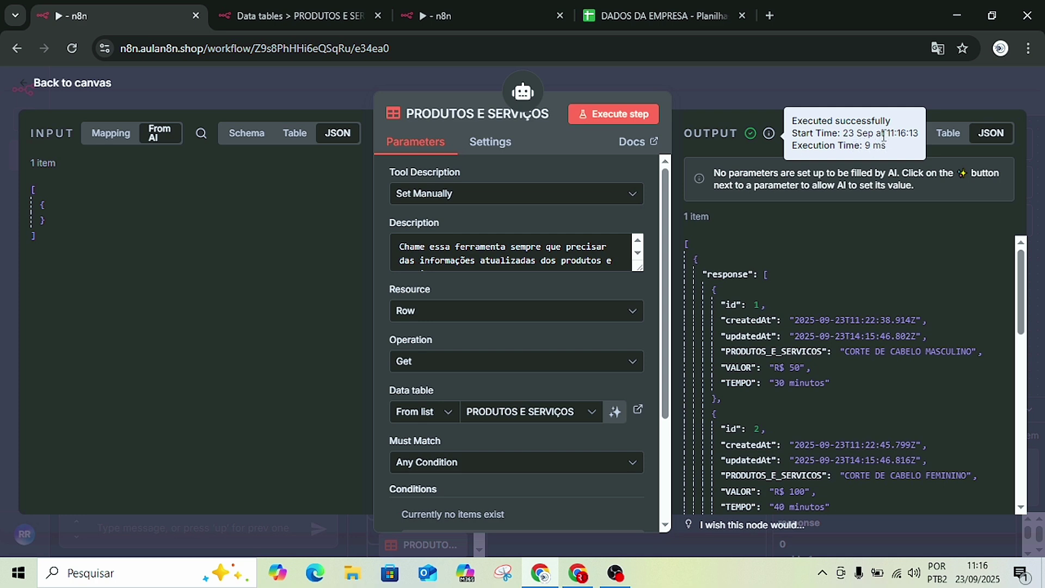
click(708, 81)
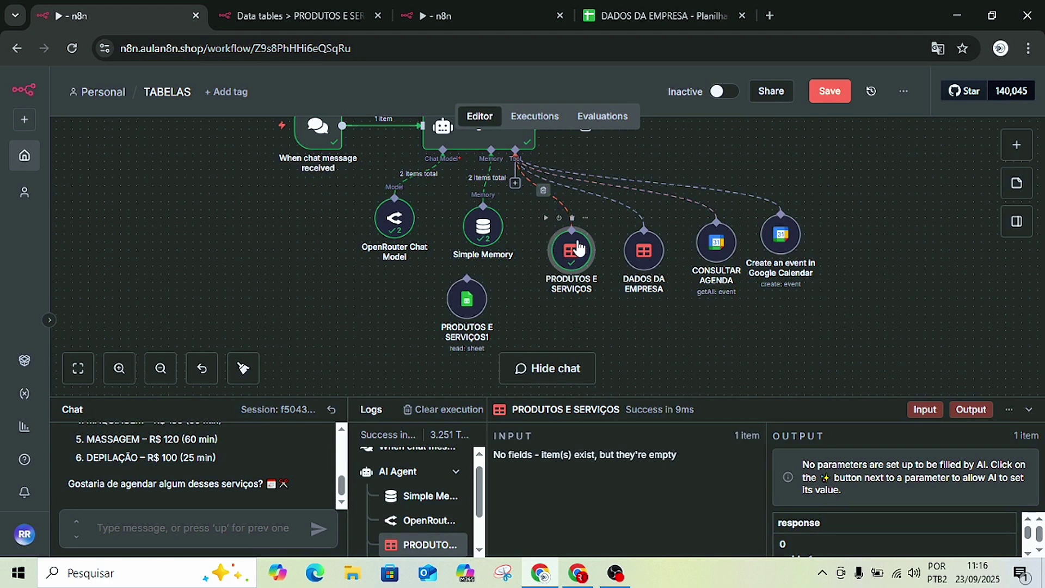
Move PRODUTOS E SERVIÇOS lower, delete its agent connection, and shift the PRODUTOS E SERVIÇOS1 node.
drag(578, 248, 579, 297)
click(543, 214)
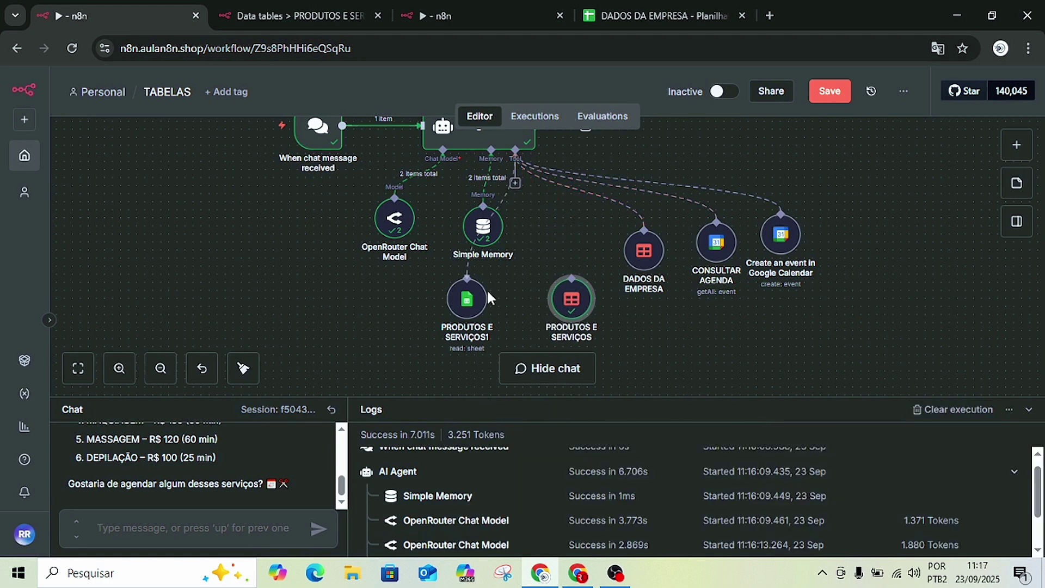
mouse_move(479, 296)
mouse_down()
mouse_move(544, 265)
mouse_move(464, 306)
mouse_up()
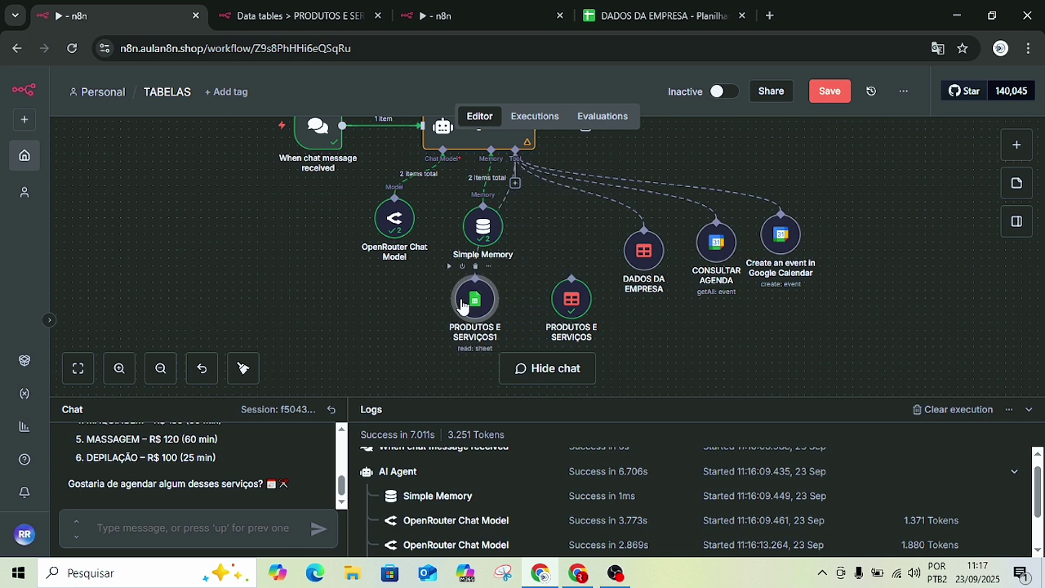
Save the workflow, clear the previous execution and reset the chat session.
click(825, 88)
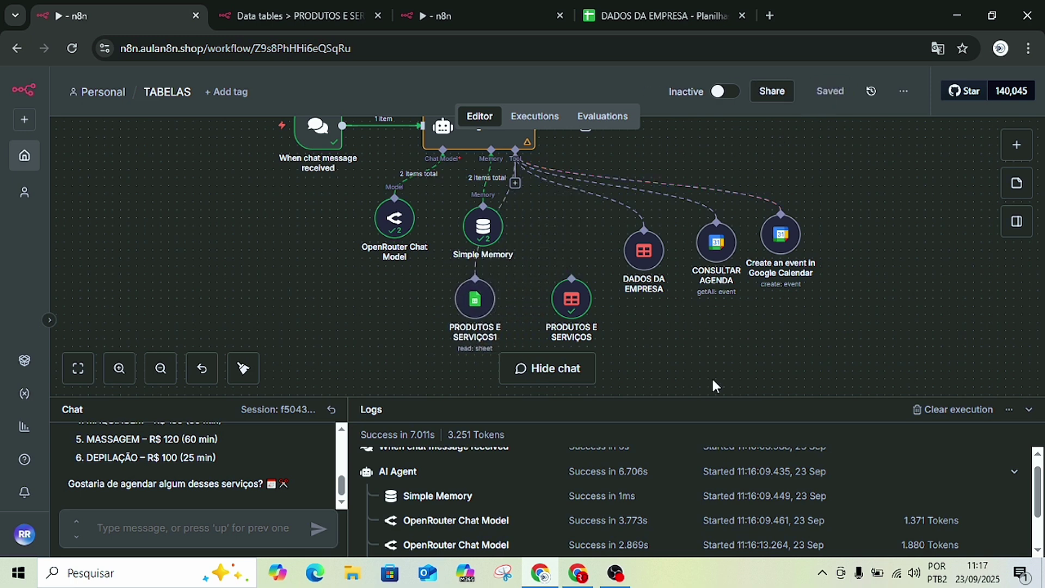
click(926, 410)
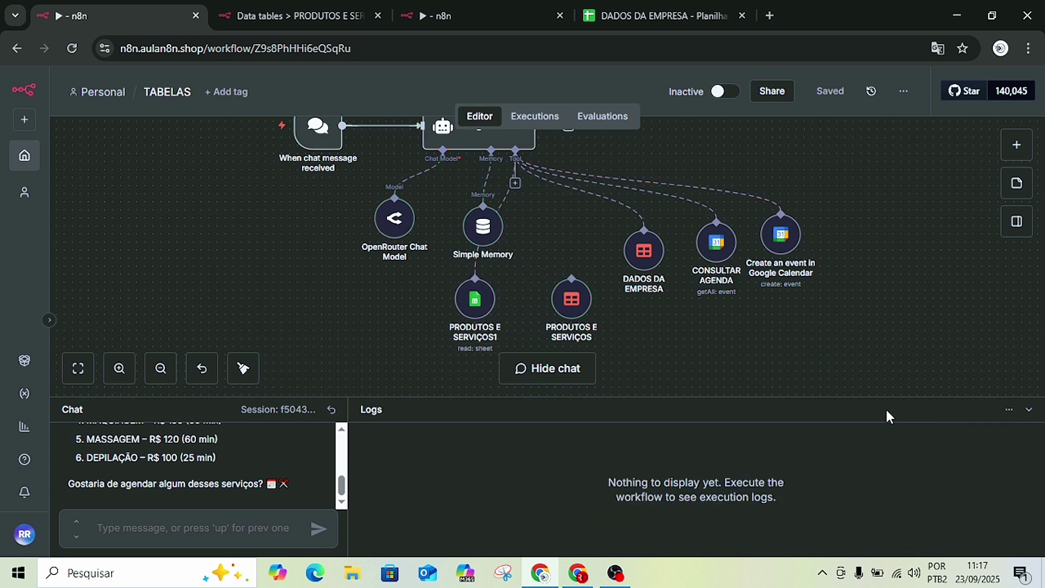
click(328, 412)
Ask 'VALORES?' again and move PRODUTOS E SERVIÇOS1 up beside the other tools.
text(VALORES)
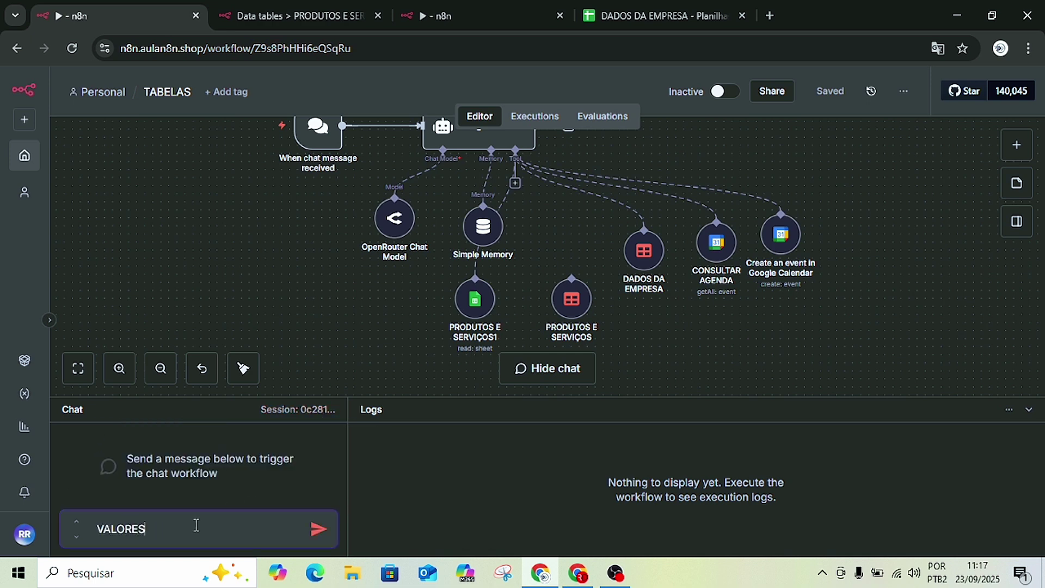
key(Return)
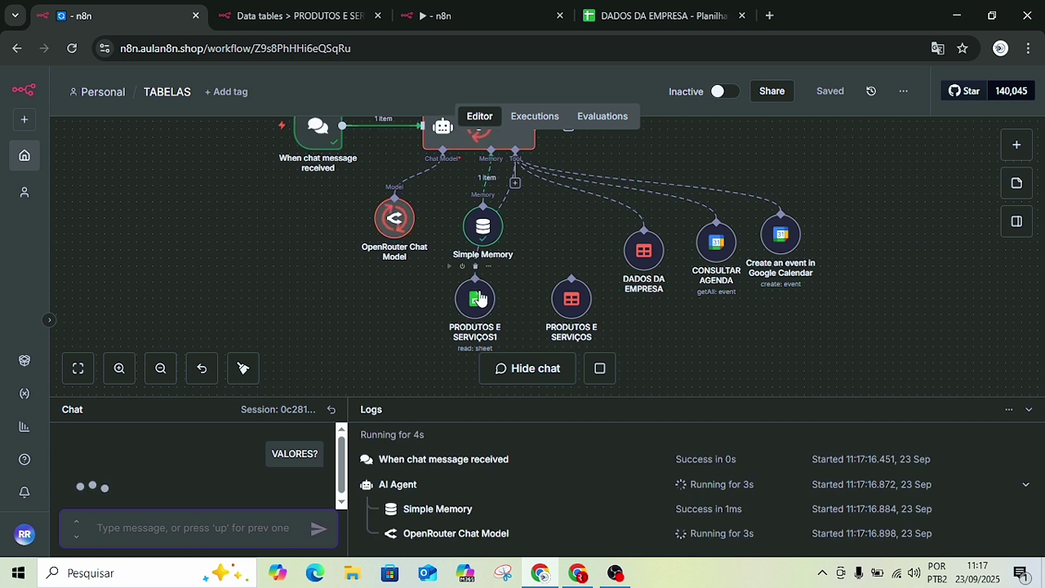
mouse_move(476, 293)
mouse_down()
mouse_move(537, 248)
mouse_move(532, 260)
mouse_move(588, 204)
mouse_up()
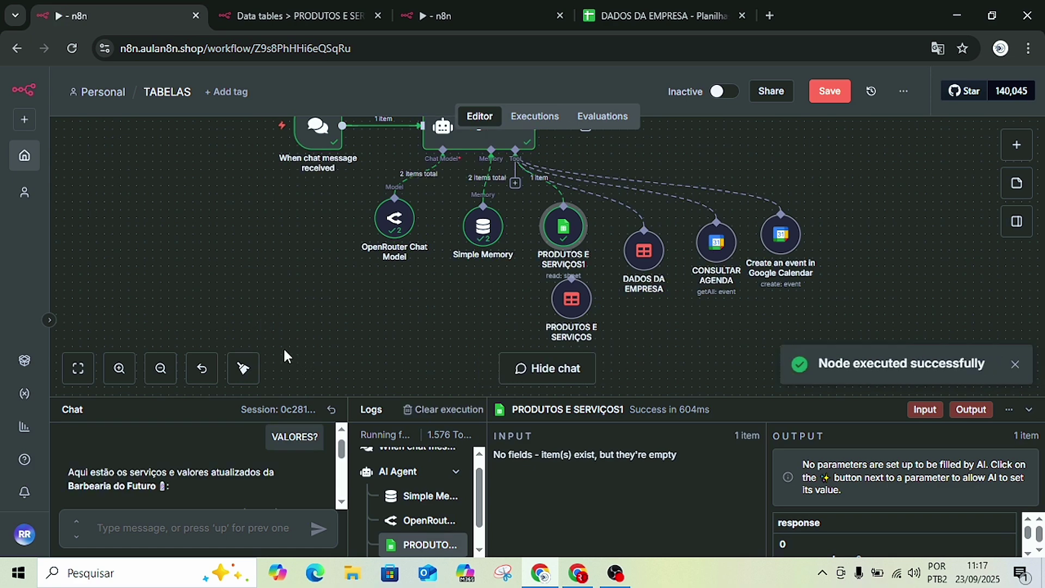
Inspect PRODUTOS E SERVIÇOS1's returned rows, then move the PRODUTOS E SERVIÇOS data-table node beside the calendar tools.
double_click(565, 228)
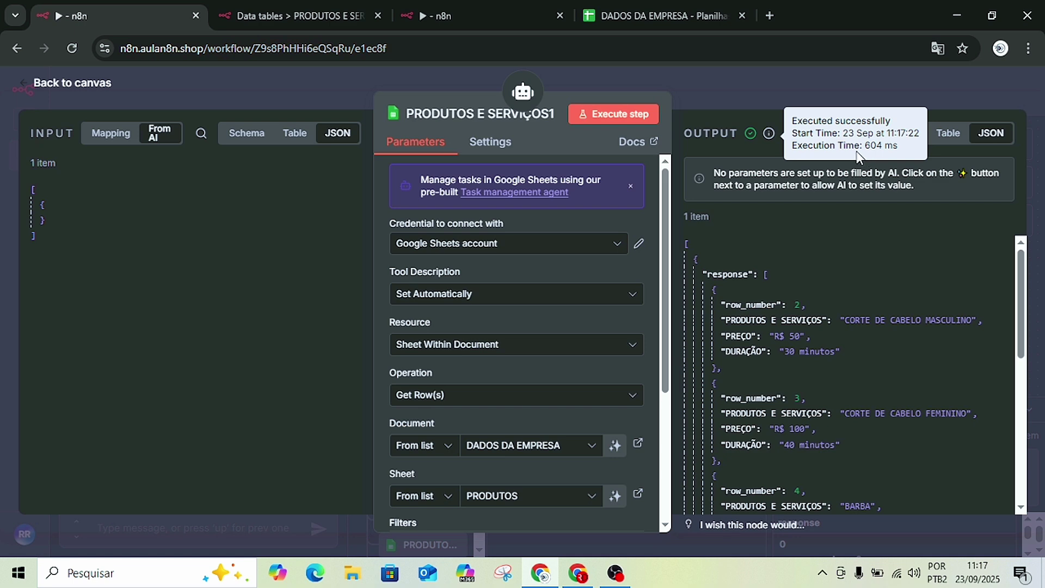
click(700, 81)
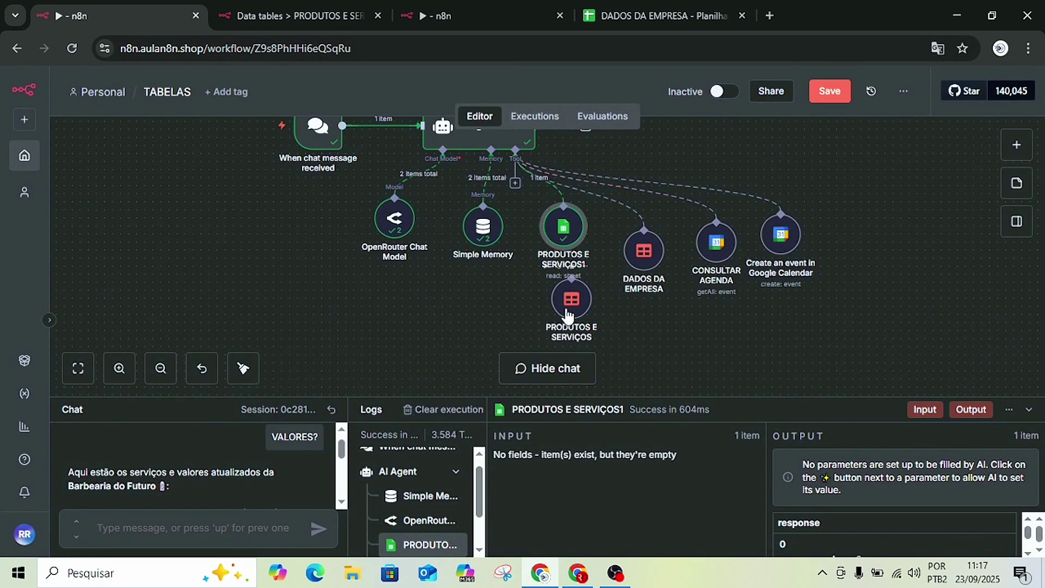
mouse_move(577, 309)
mouse_down()
mouse_move(737, 325)
mouse_move(891, 284)
mouse_up()
mouse_move(563, 228)
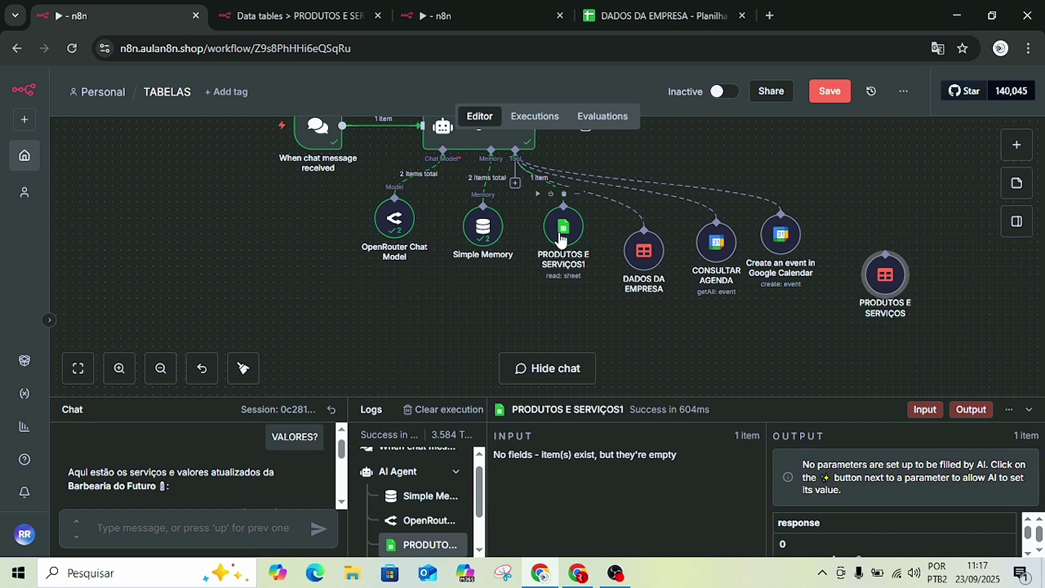
drag(564, 236, 572, 303)
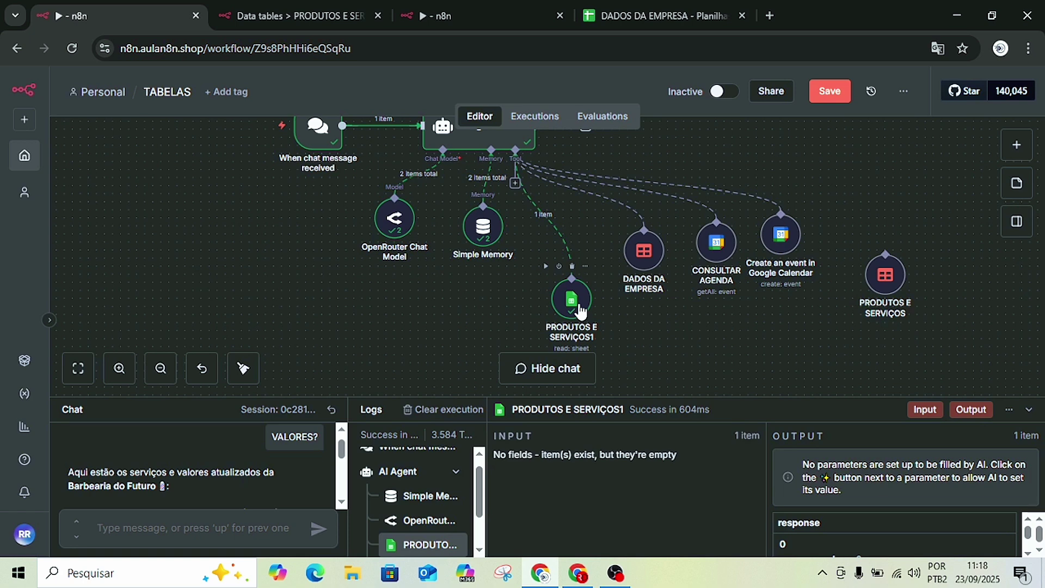
mouse_move(877, 273)
mouse_down()
mouse_move(789, 329)
mouse_move(764, 320)
mouse_up()
mouse_move(836, 314)
mouse_down()
mouse_move(865, 267)
mouse_move(849, 292)
mouse_up()
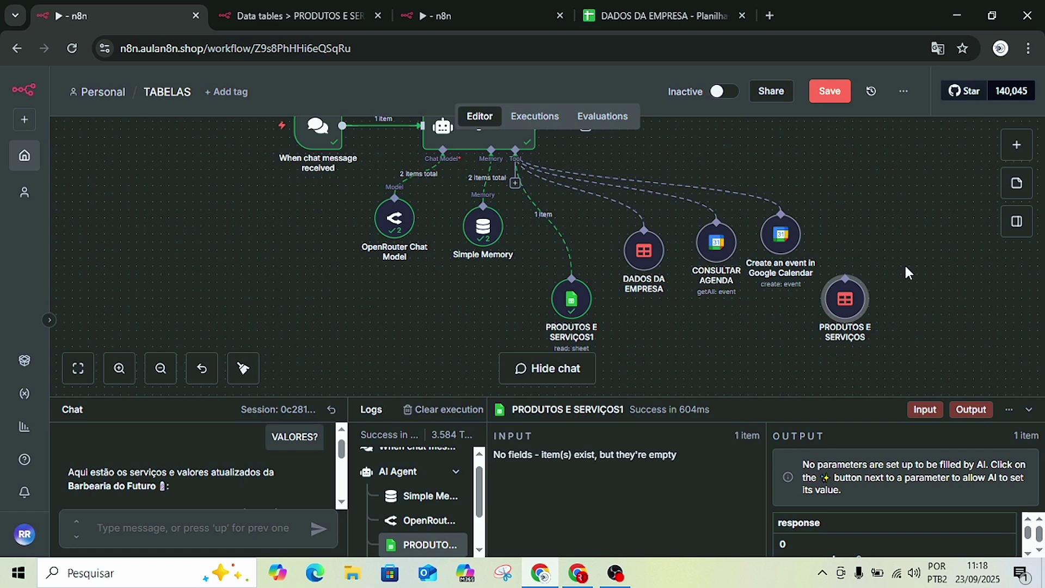
Switch to the PRODUTOS E SERVIÇOS data table showing six services, with DEPILAÇÃO at R$ 100.
click(258, 13)
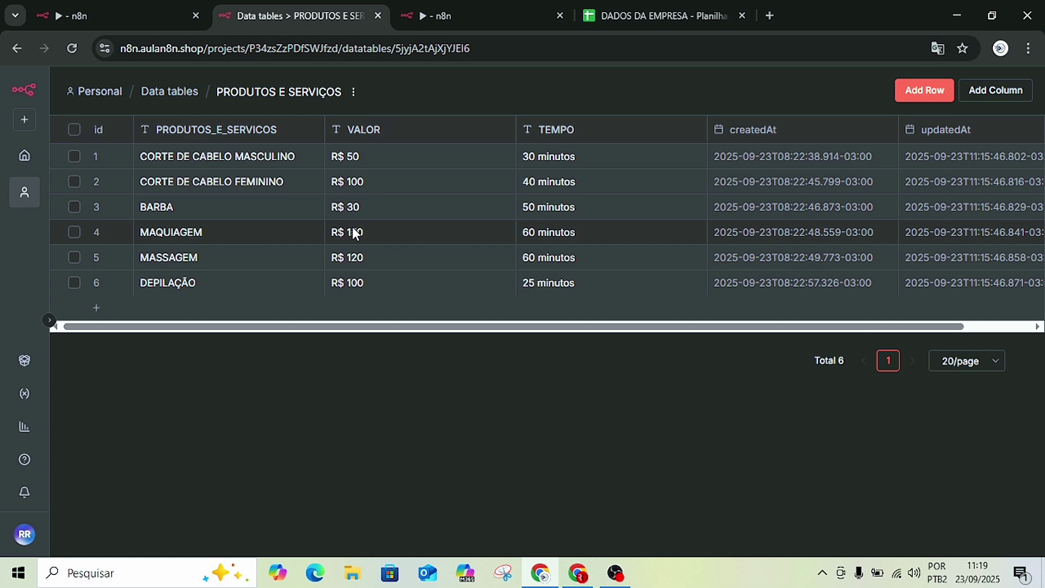
Return to the ATUALIZA TABELAS workflow editor, whose last PRODUTOS ATUALIZADOS run passed 6 items.
click(466, 11)
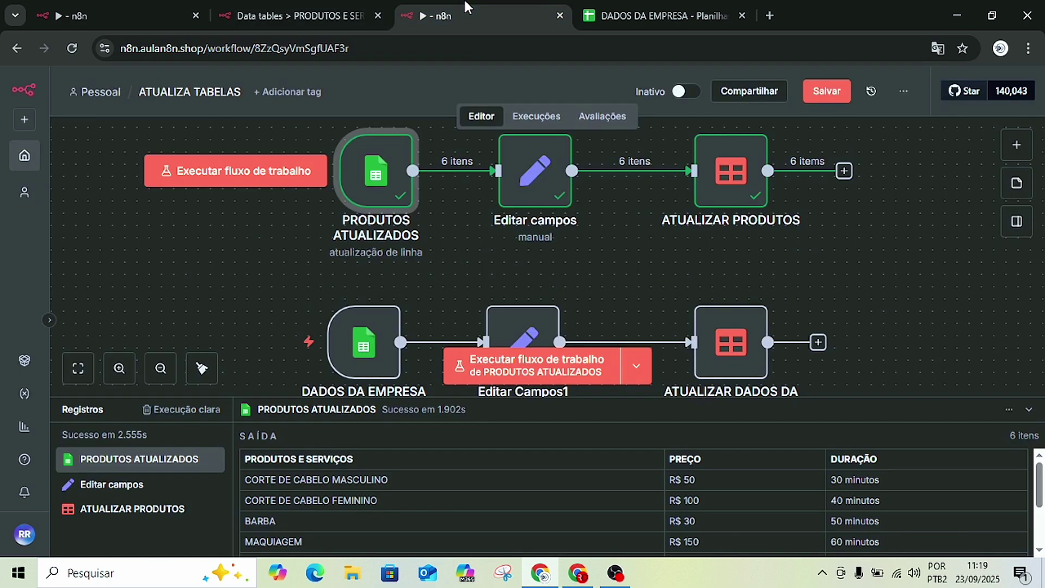